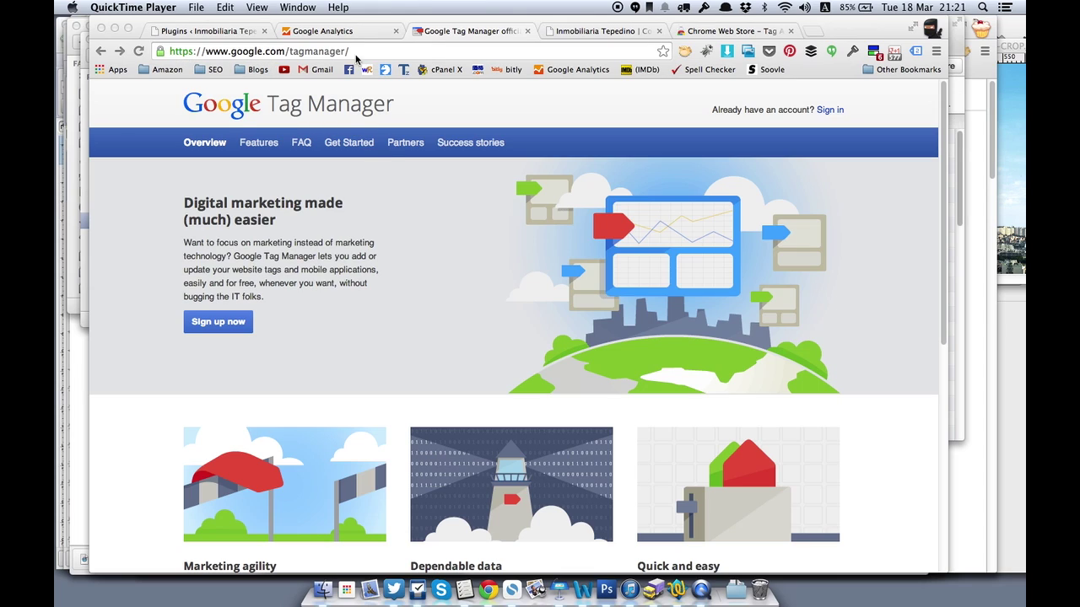
# Step: Sign in to Google Tag Manager to reach the All Accounts page listing 7 accounts
pyautogui.click(830, 115)
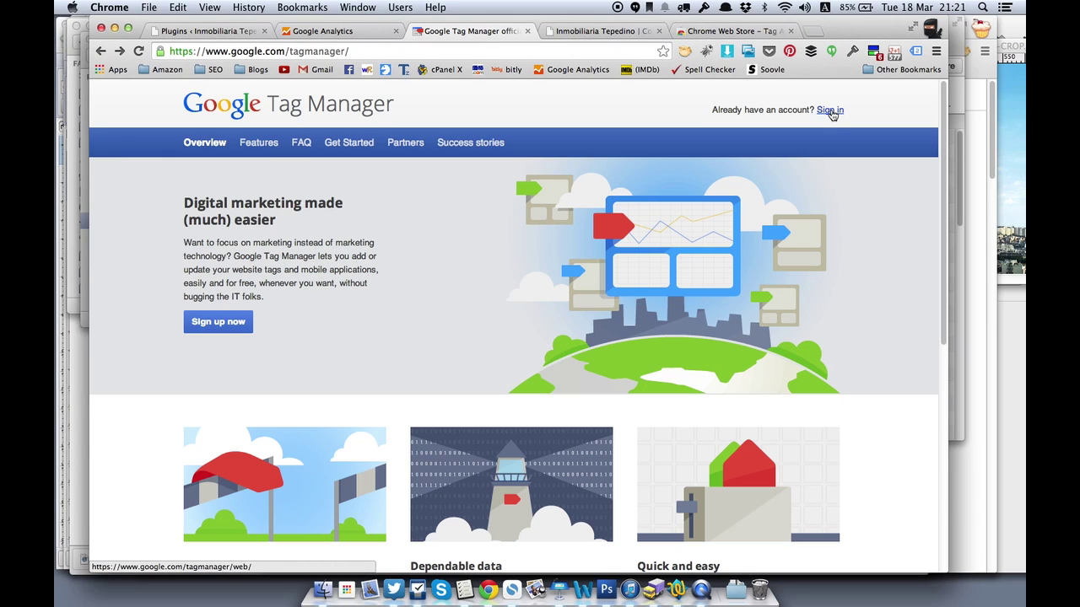
pyautogui.click(830, 111)
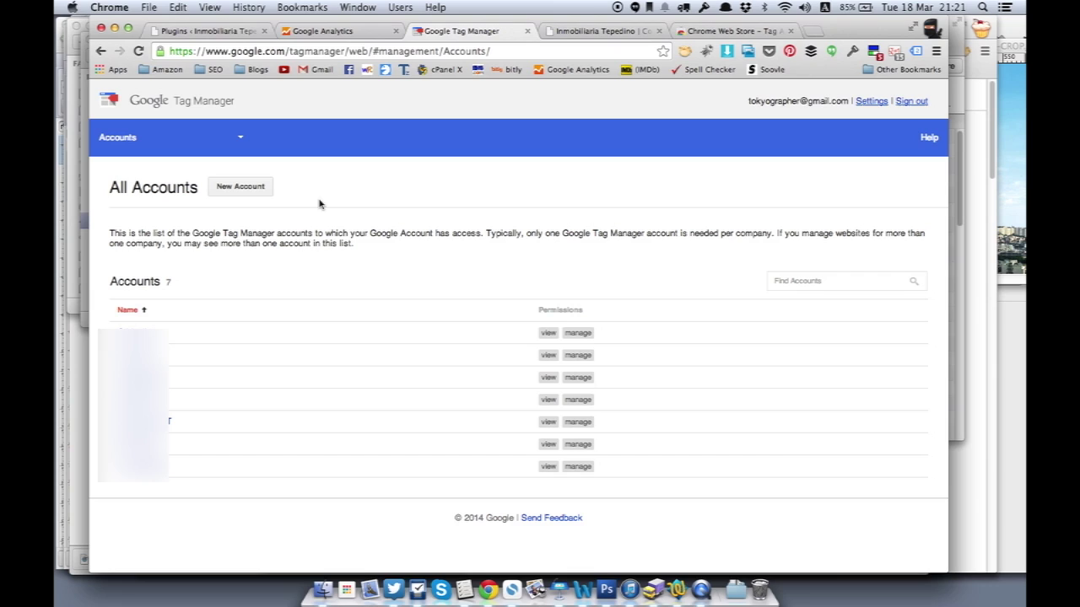
# Step: Create a new account named 'Real Estate Customer' with anonymous data sharing turned off
pyautogui.click(240, 195)
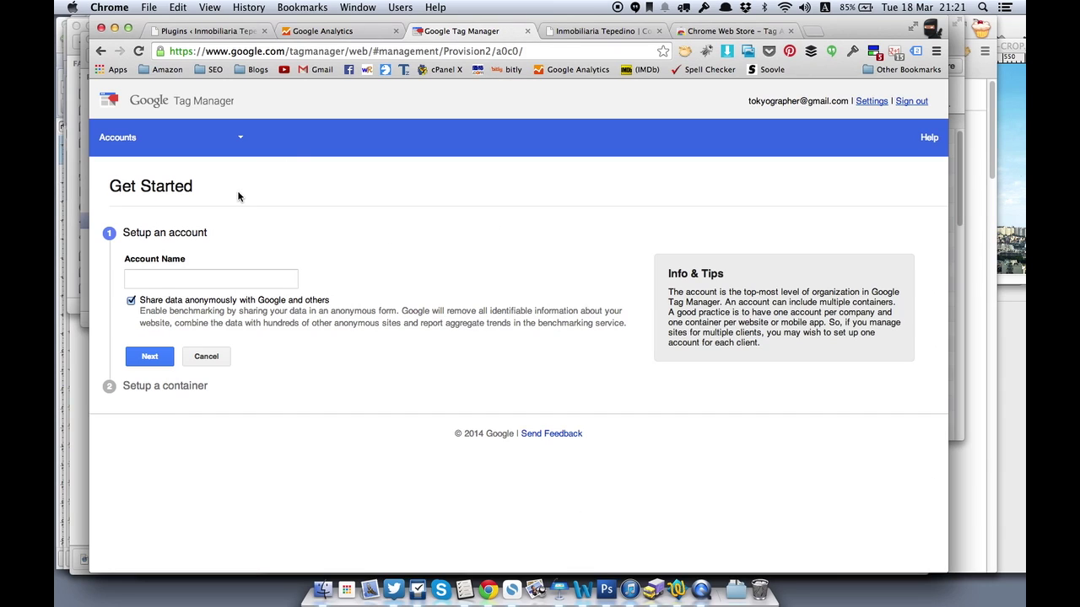
pyautogui.click(201, 278)
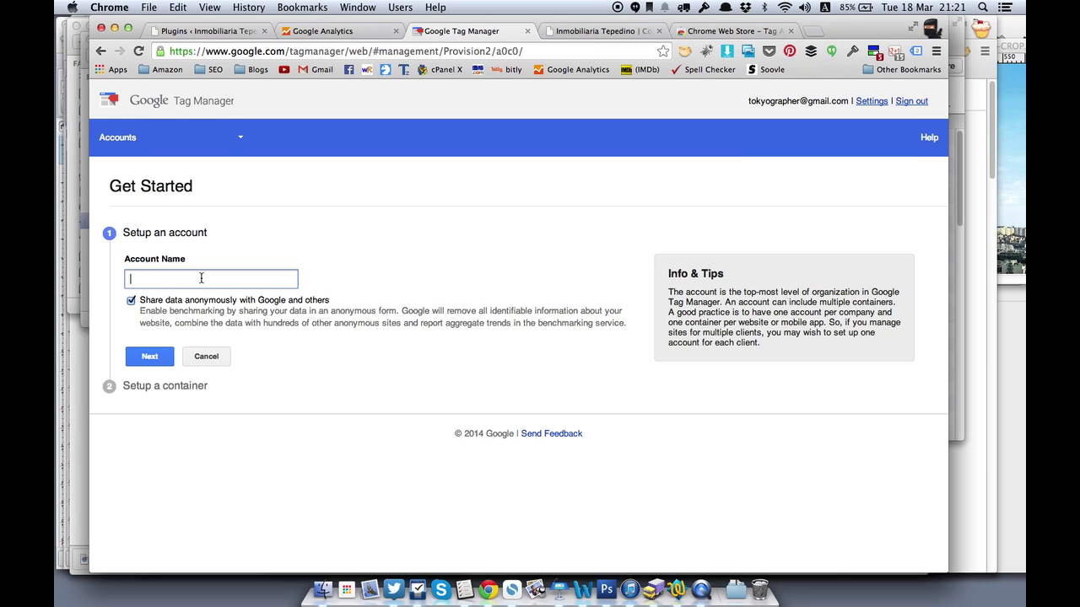
pyautogui.write('Real Estate Customer')
pyautogui.click(133, 304)
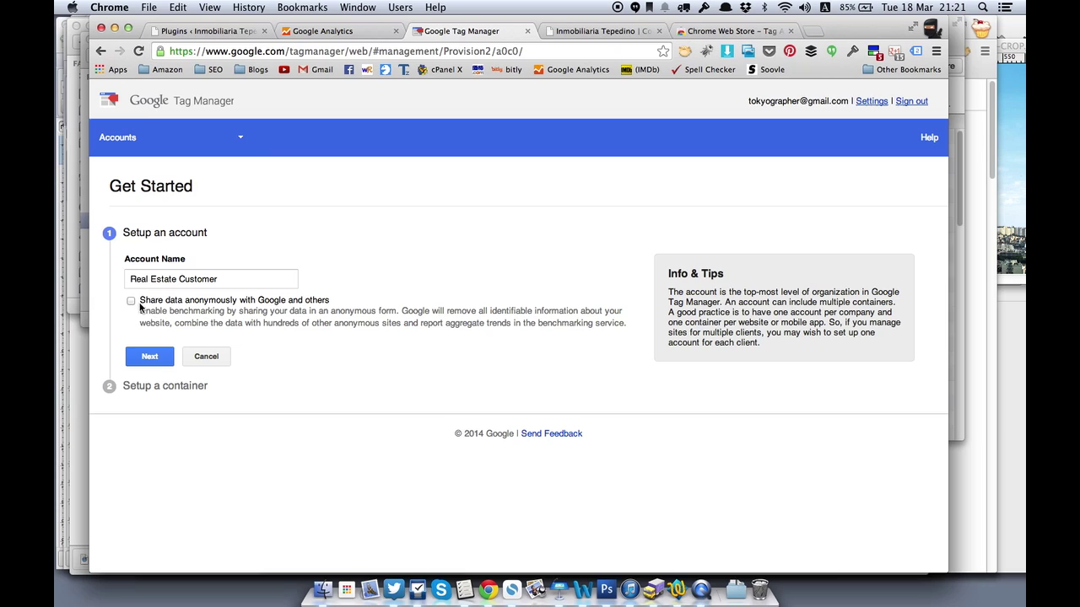
pyautogui.click(156, 356)
pyautogui.click(207, 351)
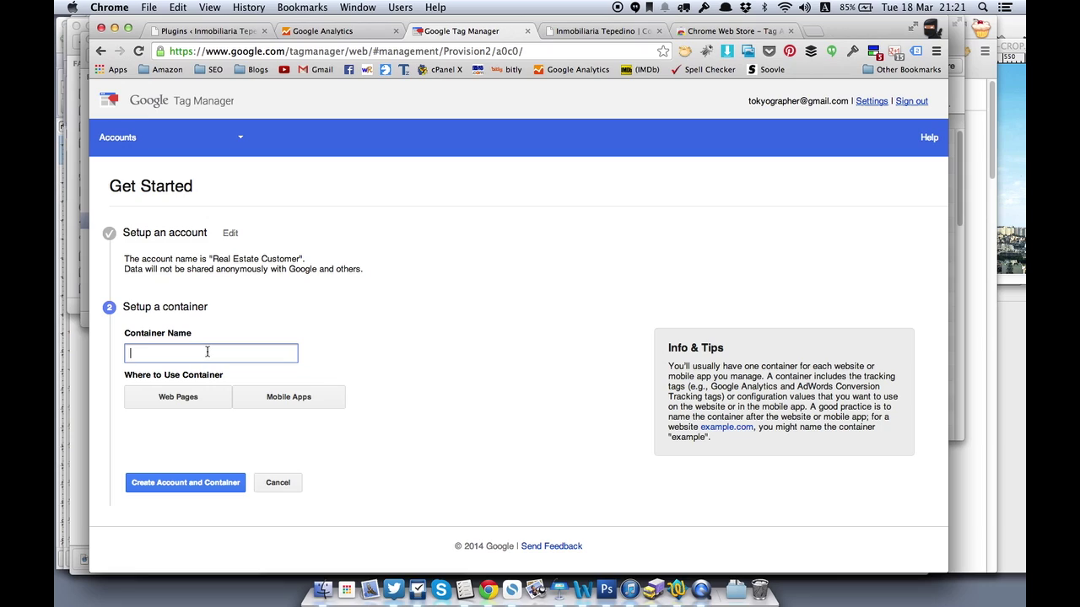
# Step: Name the container 'Customer Container' and set it to target Web Pages
pyautogui.write('Customer Container')
pyautogui.doubleClick(168, 374)
pyautogui.tripleClick(190, 375)
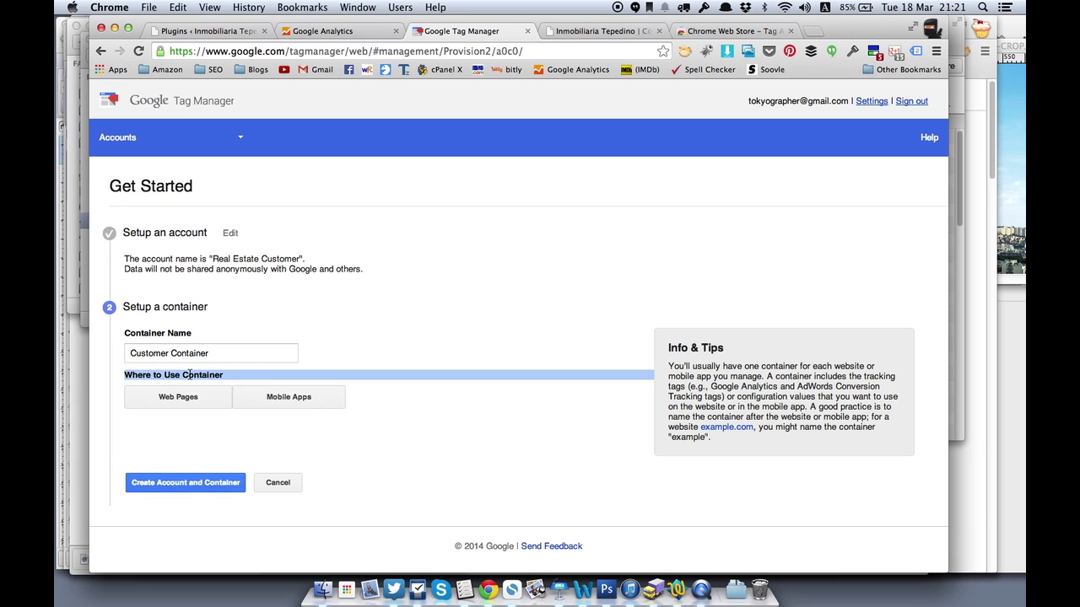
pyautogui.click(283, 375)
pyautogui.click(202, 397)
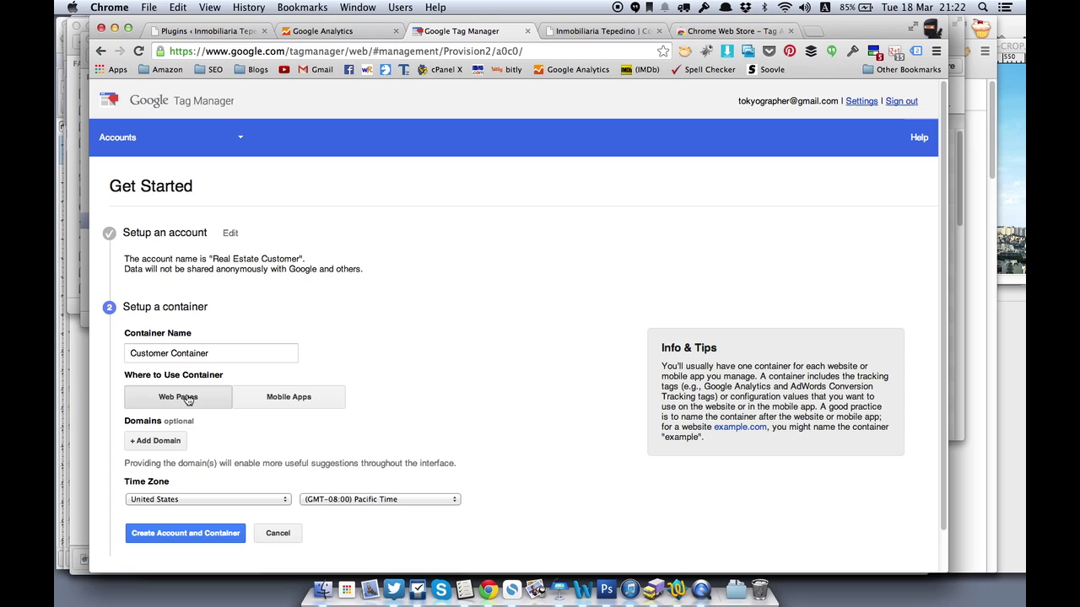
# Step: Add the domain tepedino.co and keep United States as the time zone country
pyautogui.scroll(-1, 236, 421)
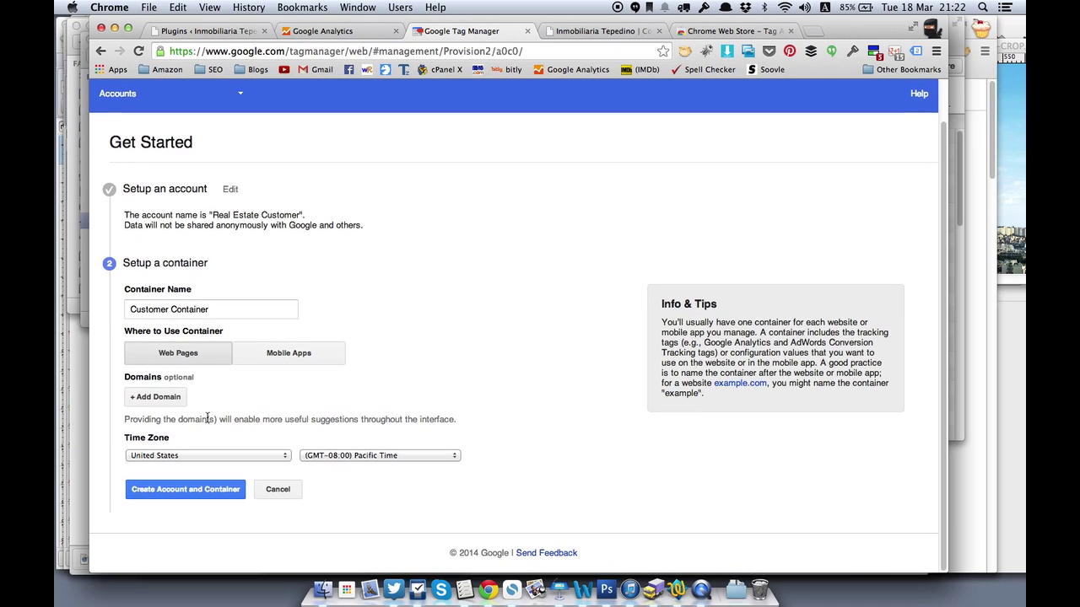
pyautogui.click(160, 397)
pyautogui.click(199, 399)
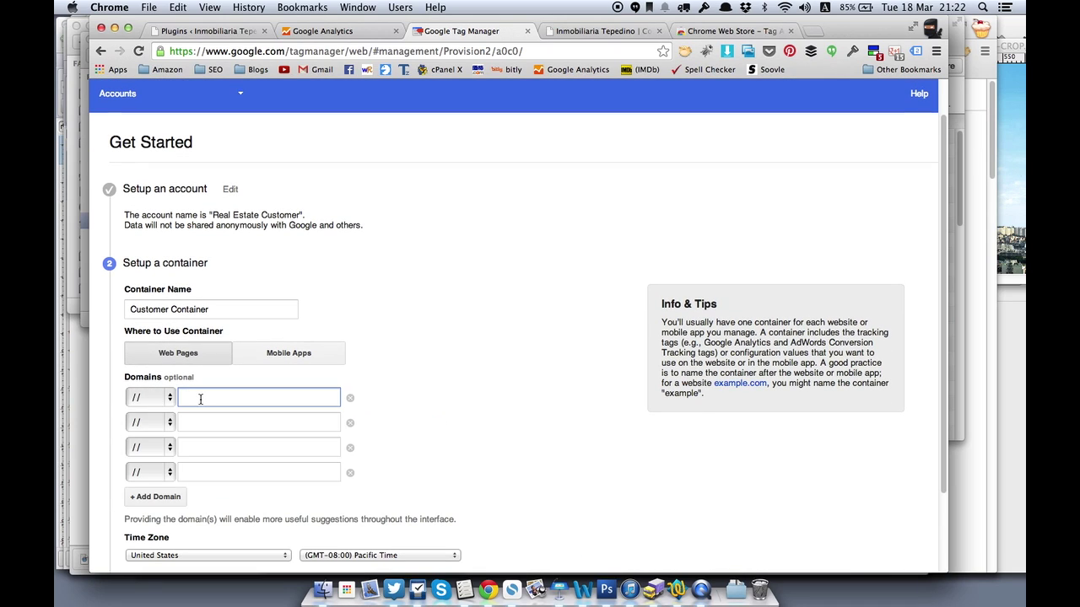
pyautogui.write('ted')
pyautogui.press('BackSpace')
pyautogui.write('pedino.co')
pyautogui.scroll(-3, 220, 376)
pyautogui.click(221, 460)
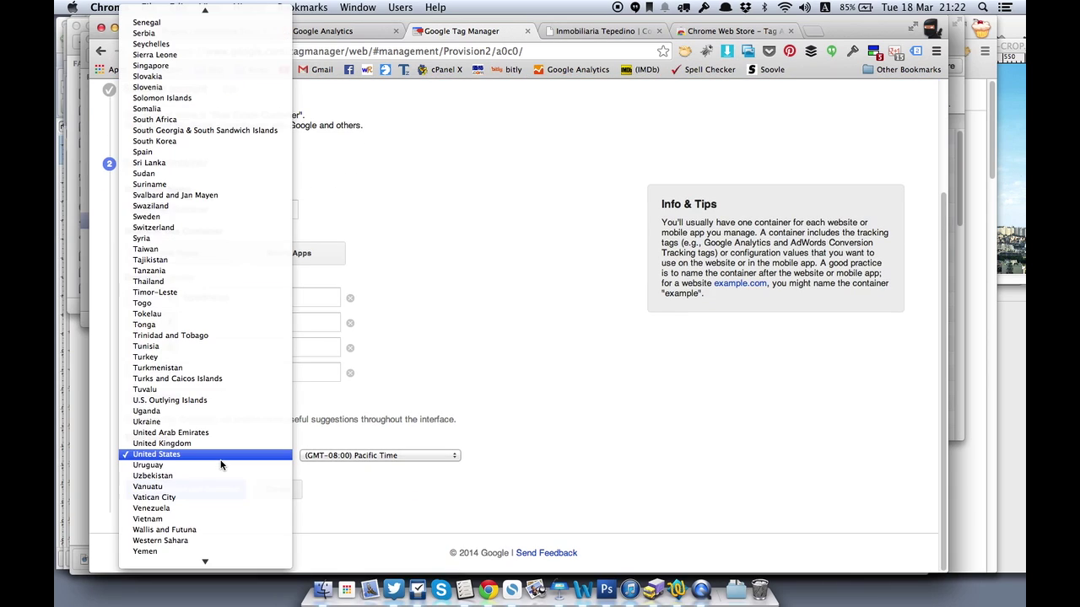
pyautogui.click(230, 456)
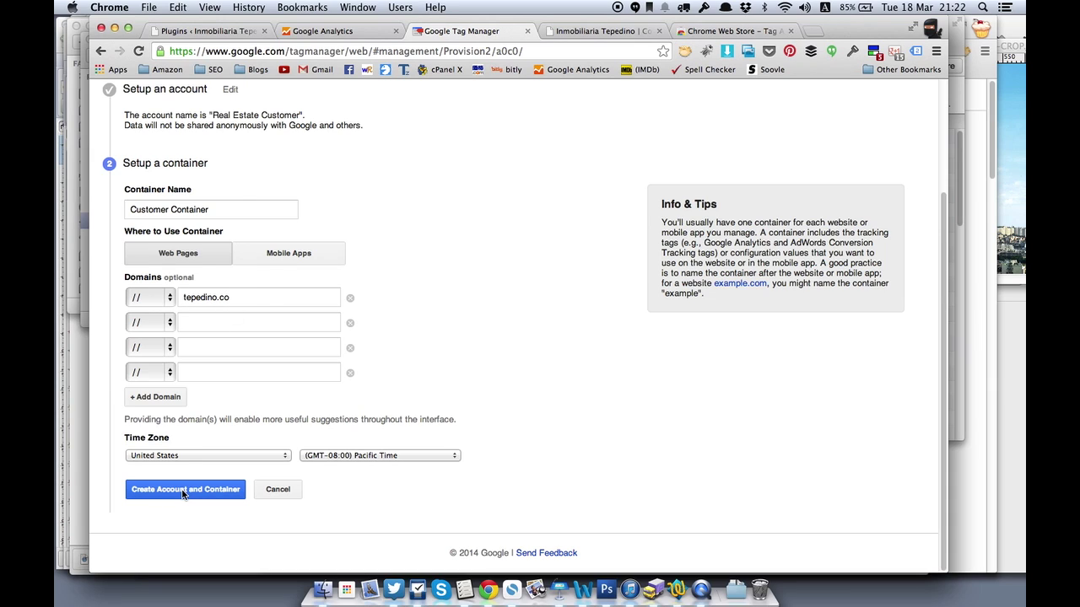
# Step: Accept the terms to create Customer Container (GTM-KLP28P), select its snippet, and open the WordPress plugins list
pyautogui.click(184, 491)
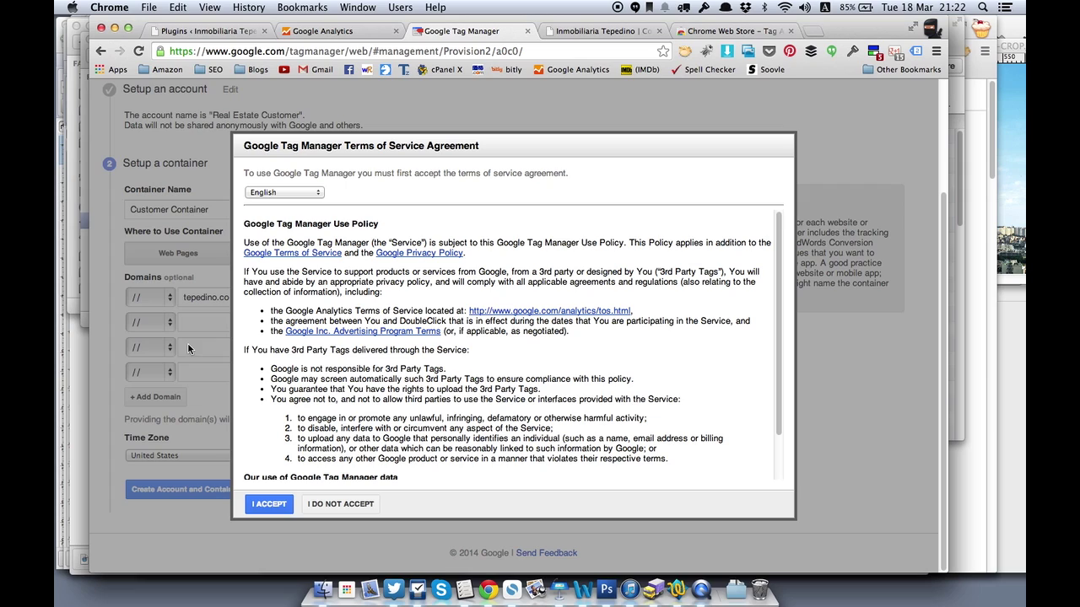
pyautogui.click(269, 505)
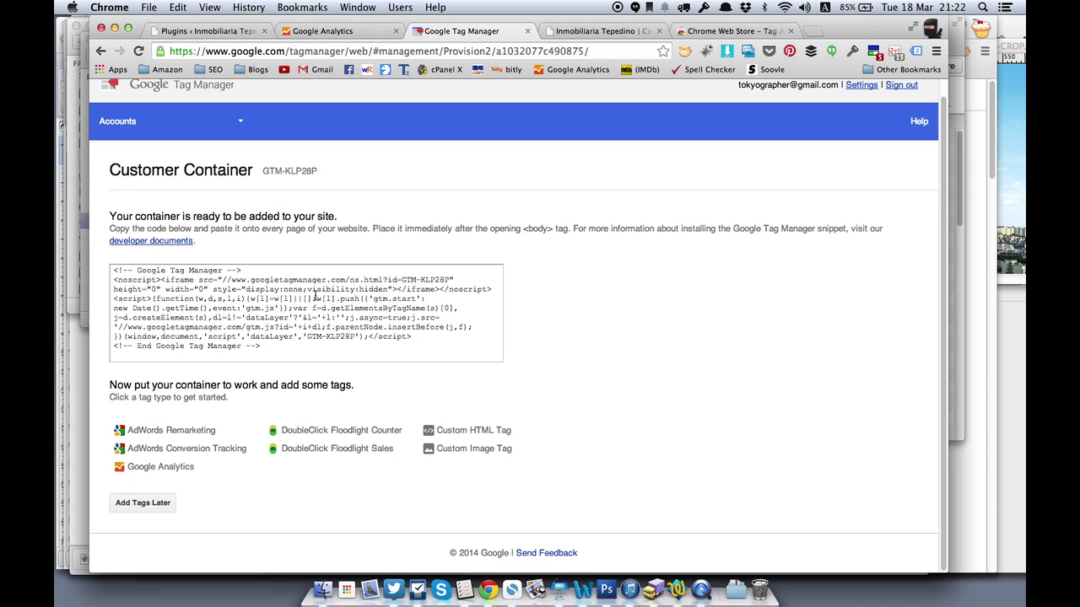
pyautogui.click(117, 272)
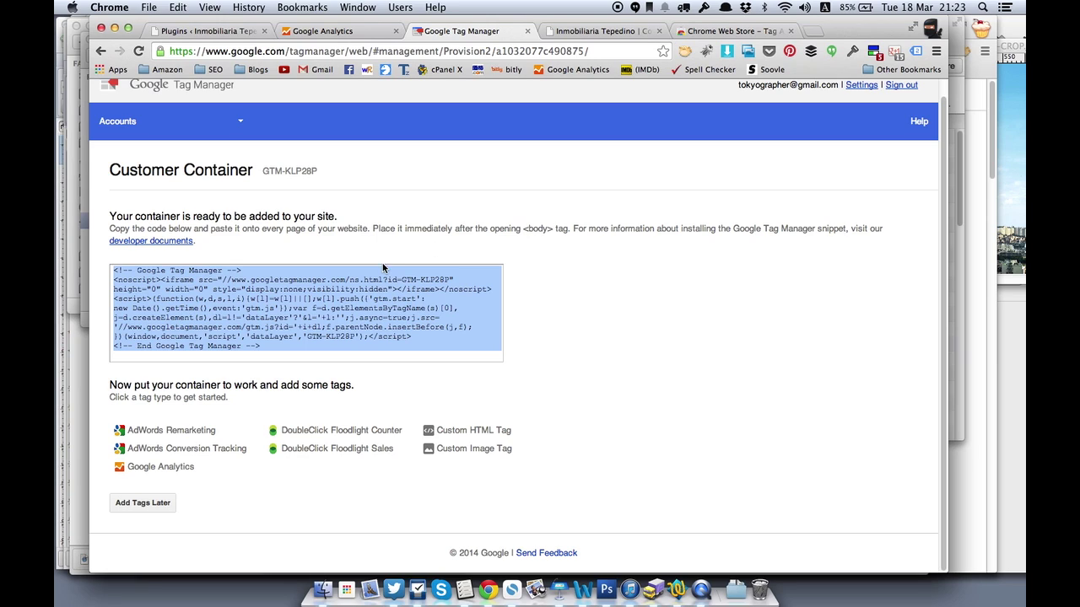
pyautogui.click(272, 299)
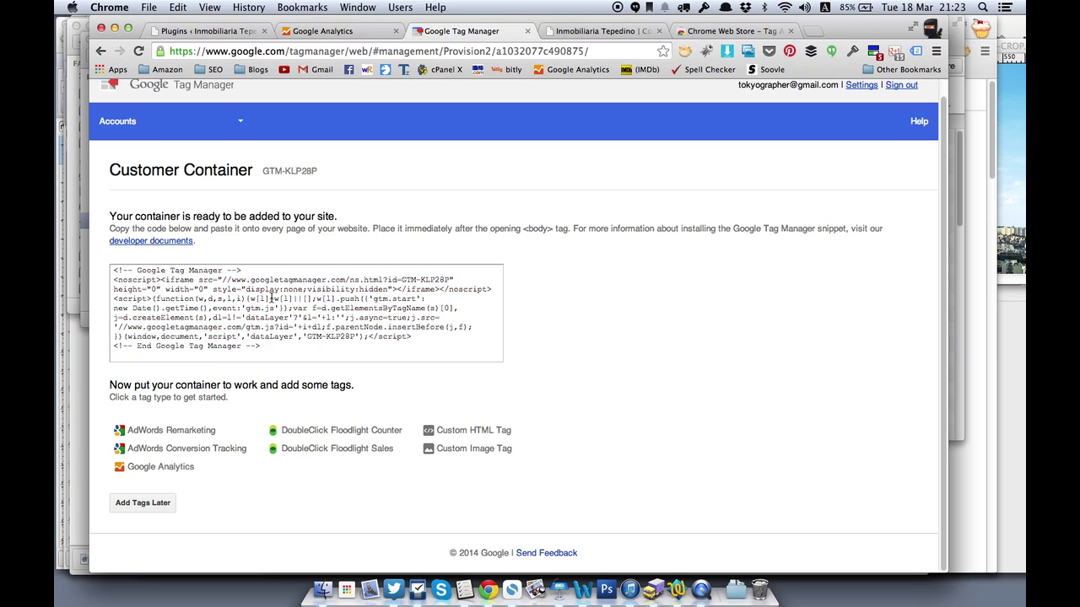
pyautogui.click(554, 227)
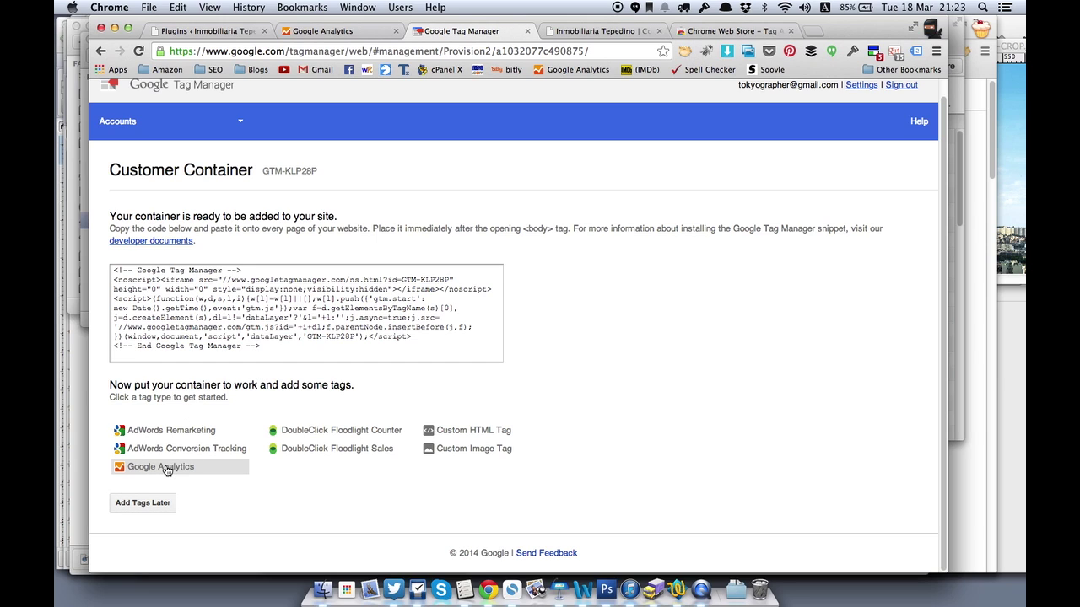
pyautogui.click(226, 287)
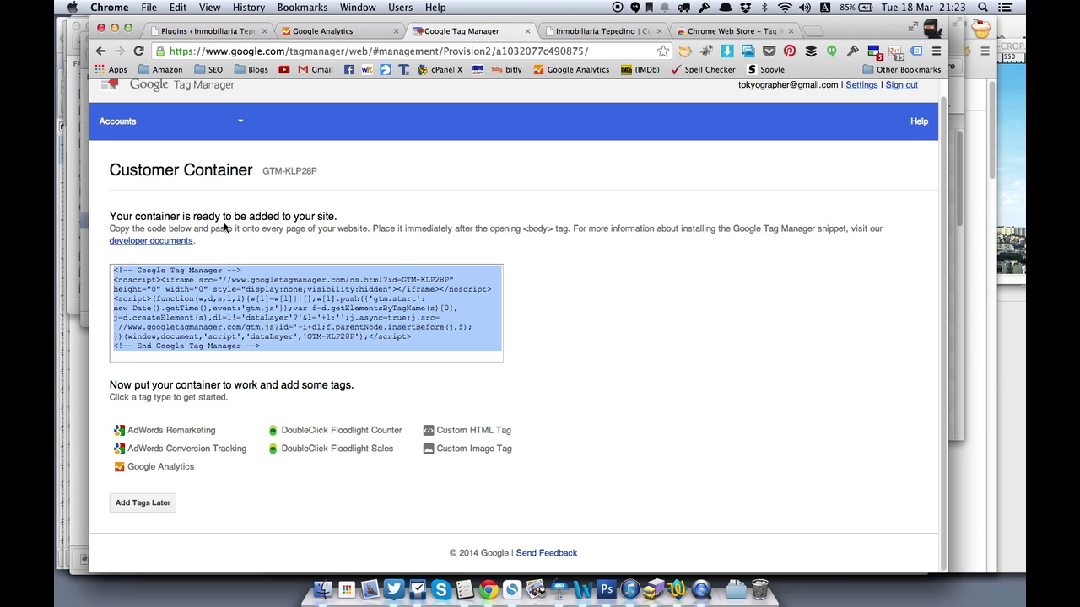
pyautogui.click(210, 31)
pyautogui.scroll(-10, 532, 405)
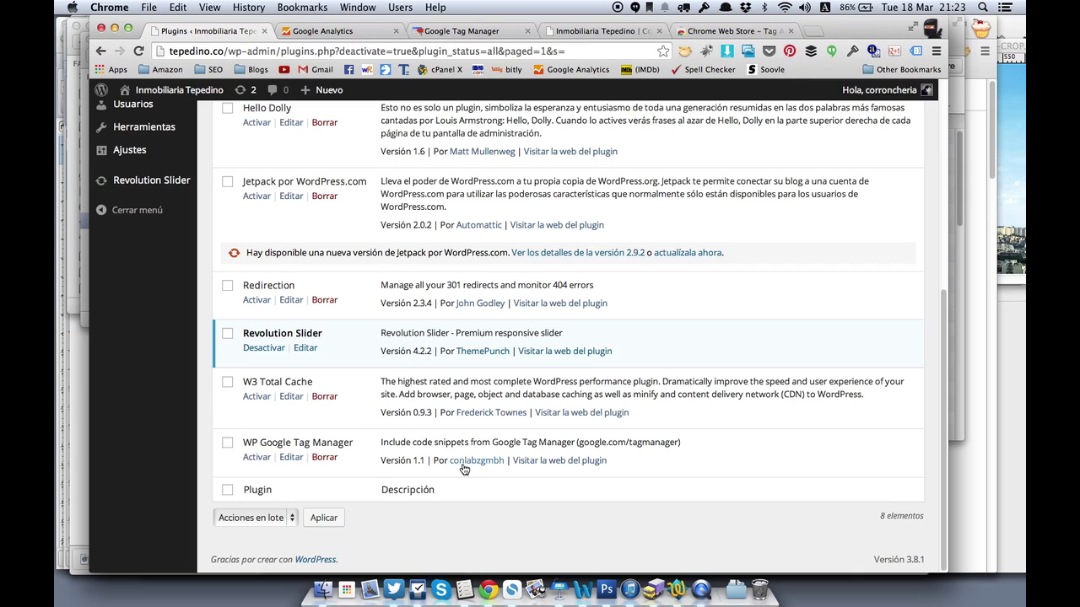
# Step: Activate the WP Google Tag Manager plugin and open its settings under Ajustes
pyautogui.click(249, 460)
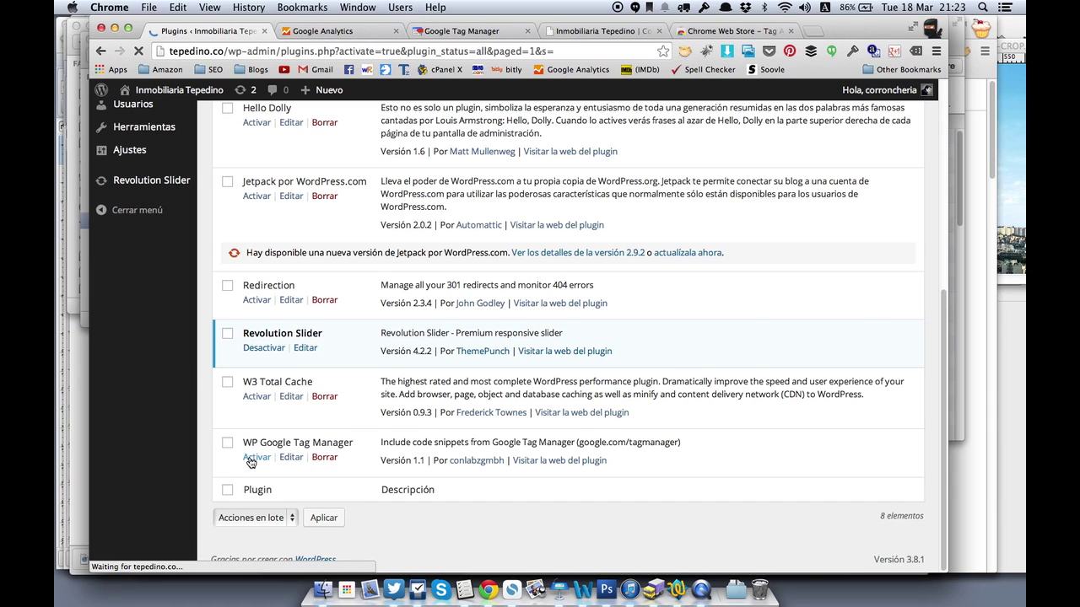
pyautogui.scroll(-6, 329, 413)
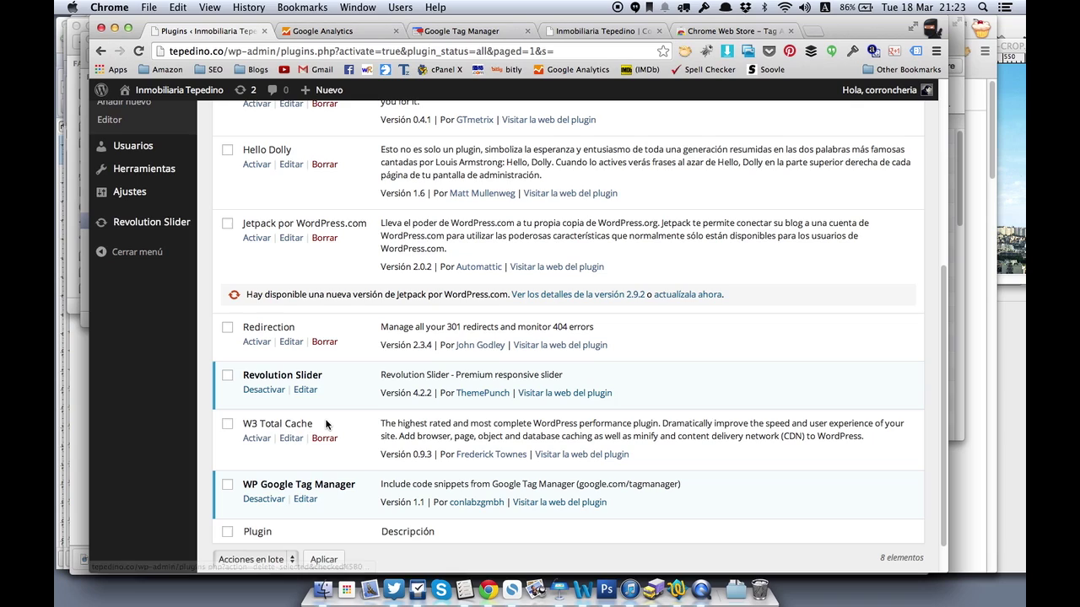
pyautogui.scroll(1, 353, 276)
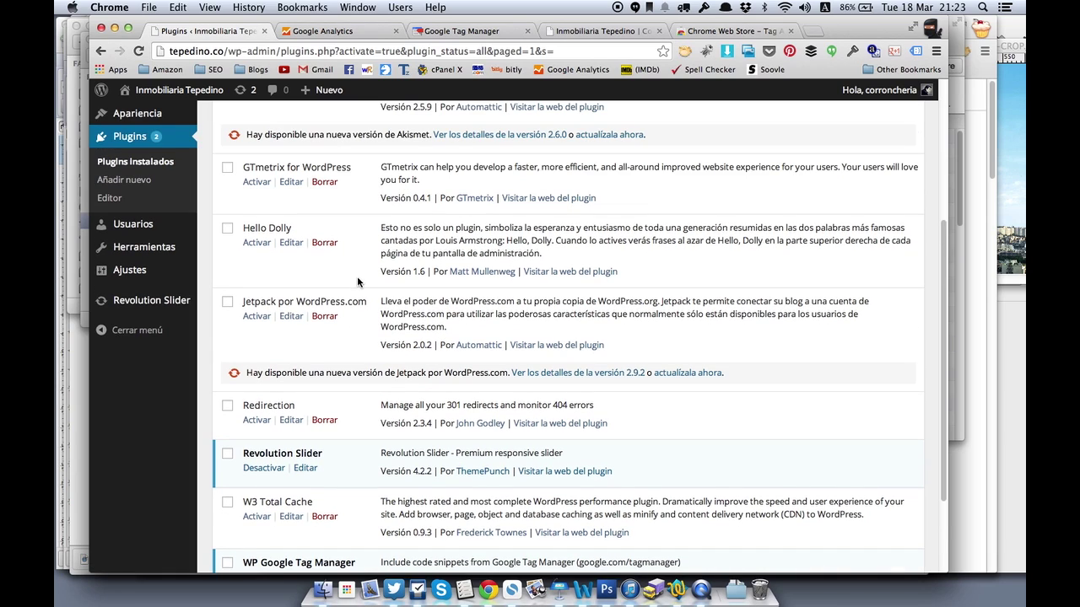
pyautogui.moveTo(166, 272)
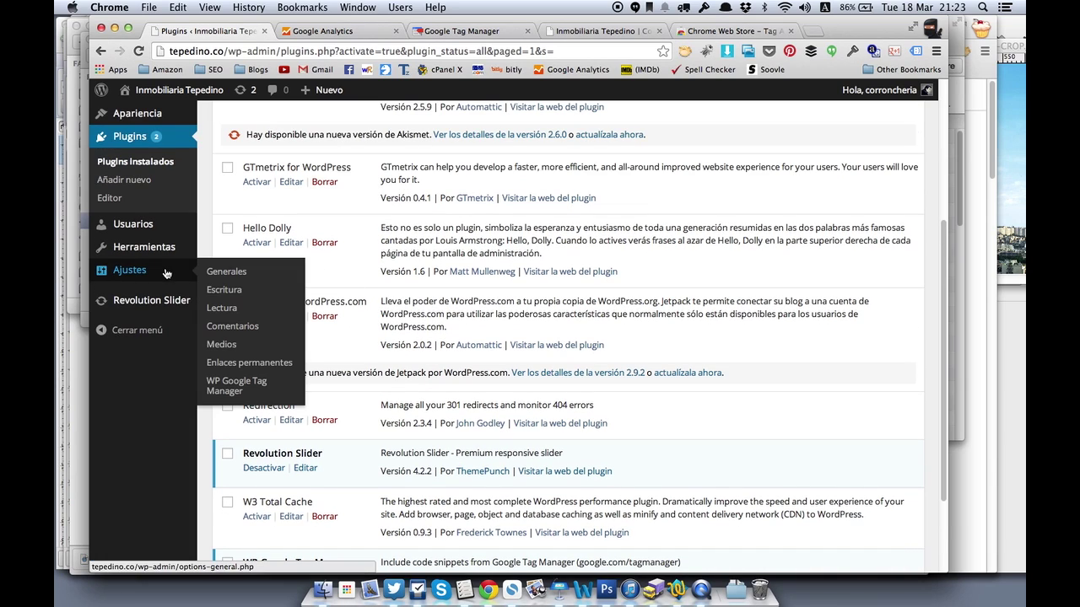
pyautogui.click(240, 387)
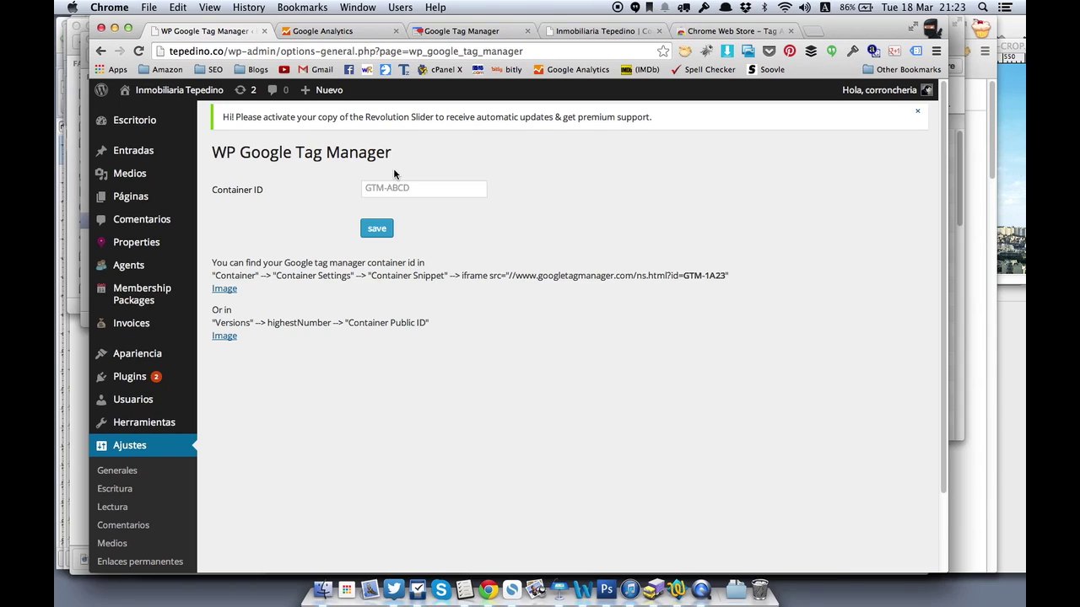
# Step: Copy GTM-KLP28P from Tag Manager into the plugin's Container ID field and save
pyautogui.click(456, 31)
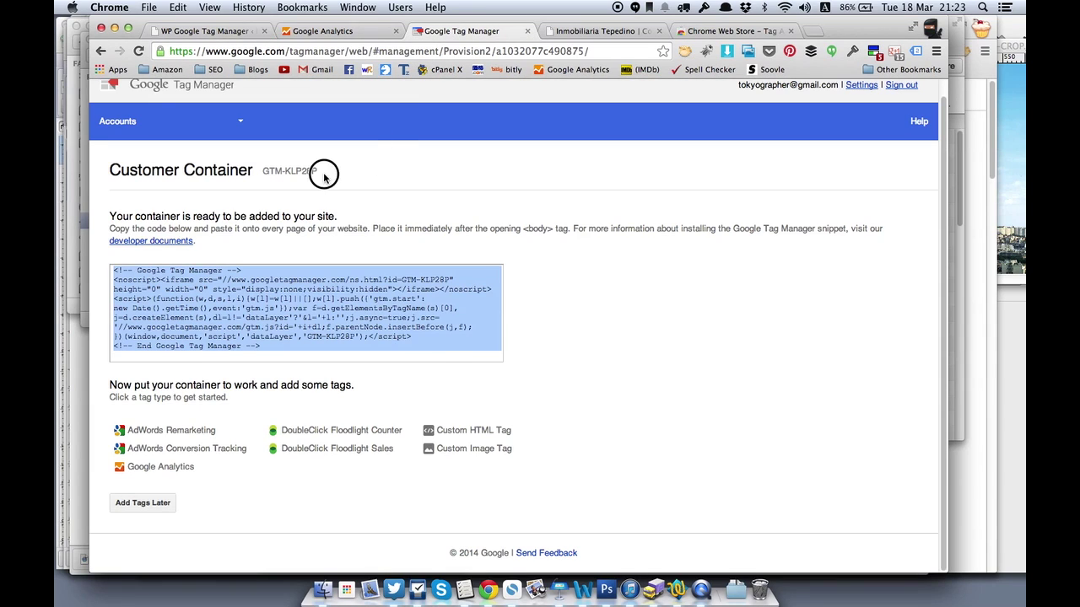
pyautogui.moveTo(319, 171); pyautogui.dragTo(263, 170)
pyautogui.press('cmd+c')
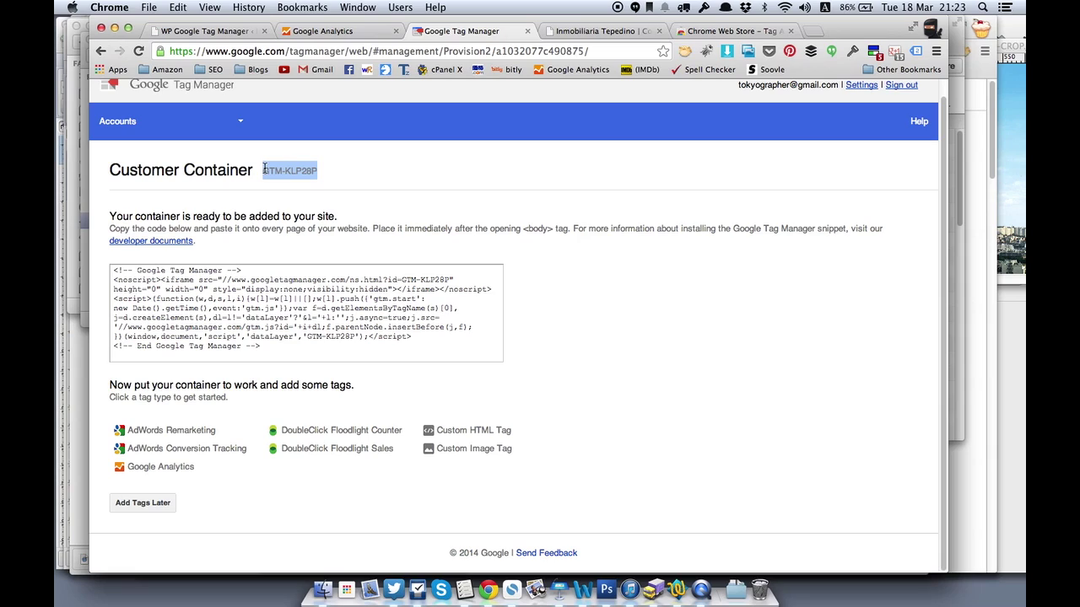
pyautogui.click(216, 30)
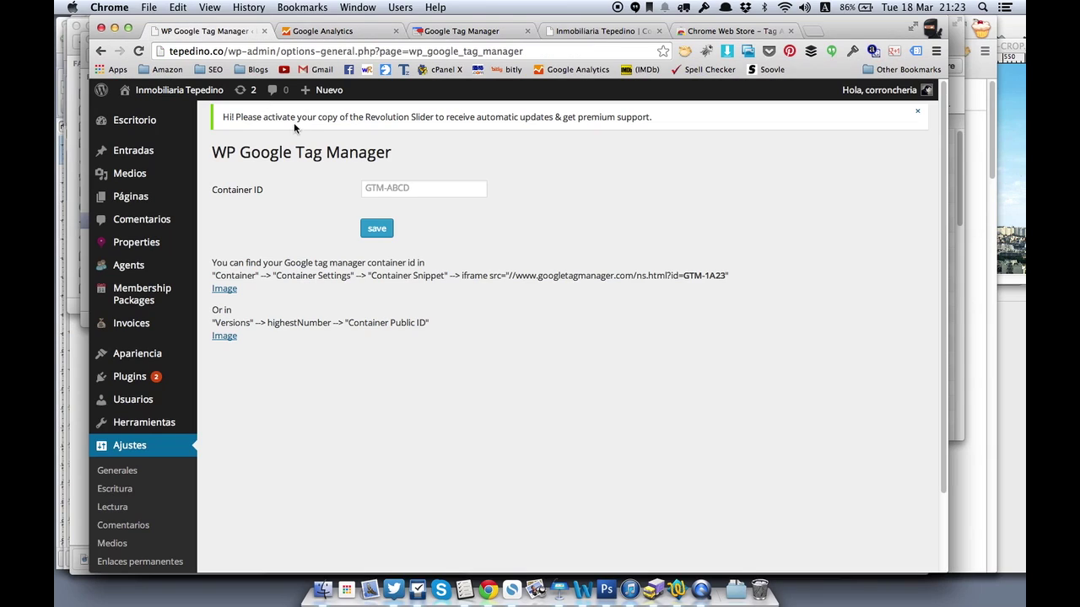
pyautogui.click(415, 188)
pyautogui.press('cmd+v')
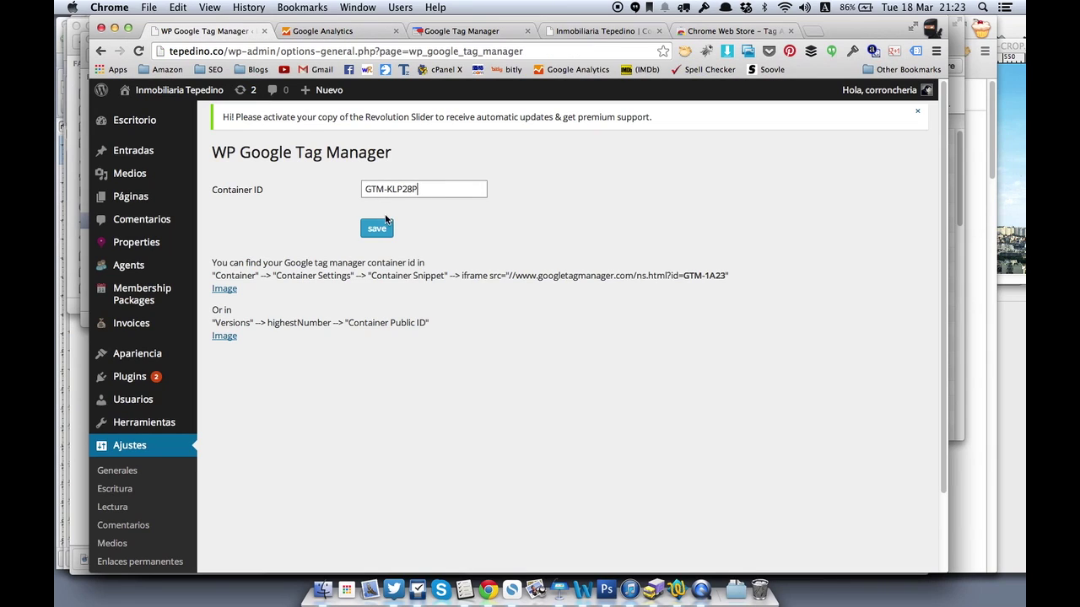
pyautogui.click(380, 230)
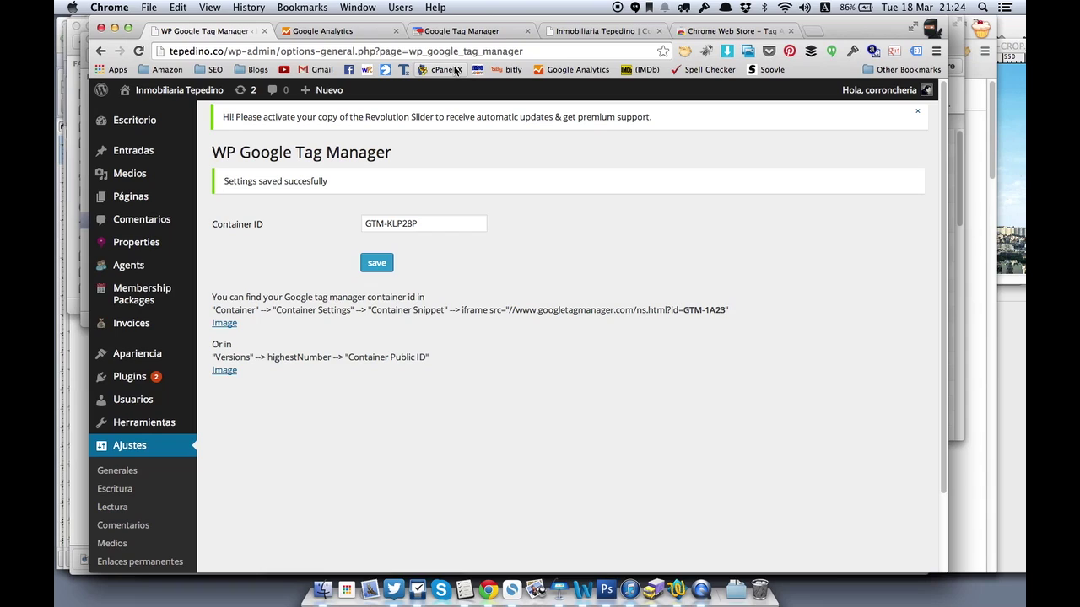
# Step: Recheck the Tag Manager container page, then switch to the live Inmobiliaria Tepedino site
pyautogui.click(456, 34)
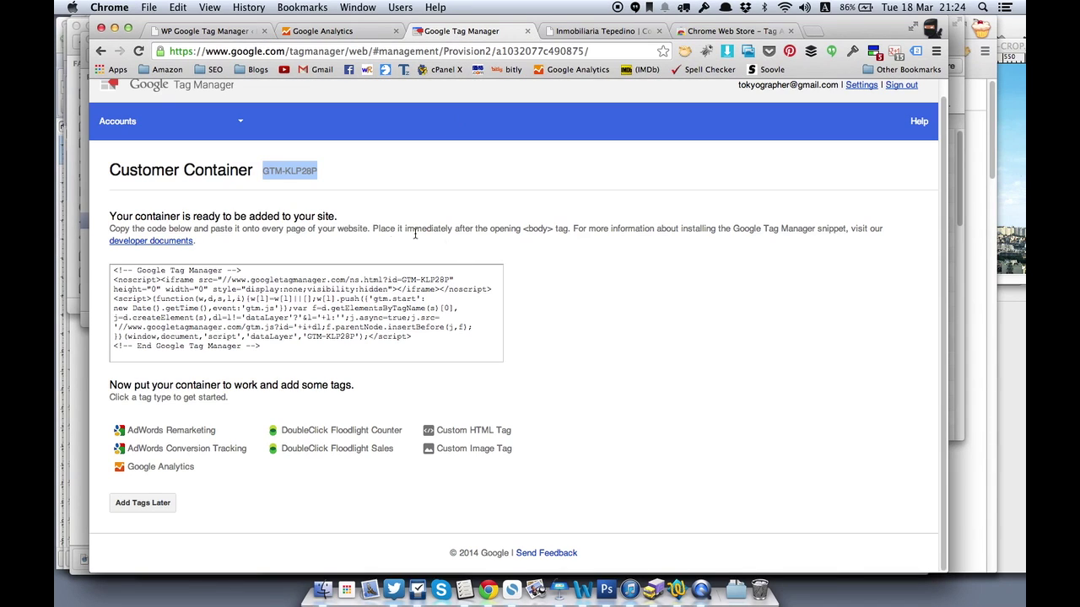
pyautogui.click(214, 32)
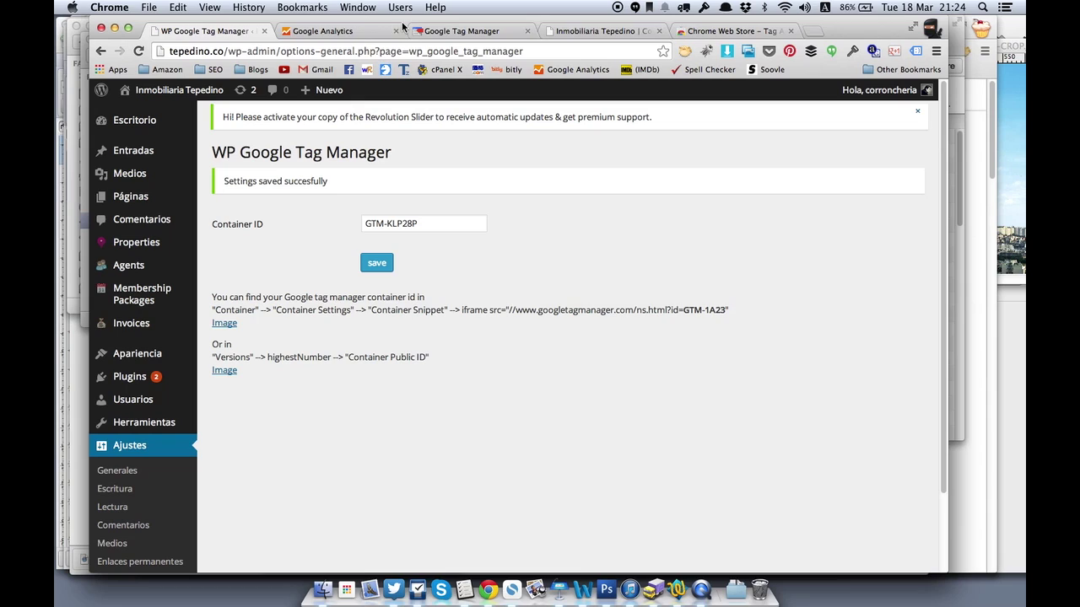
pyautogui.click(595, 31)
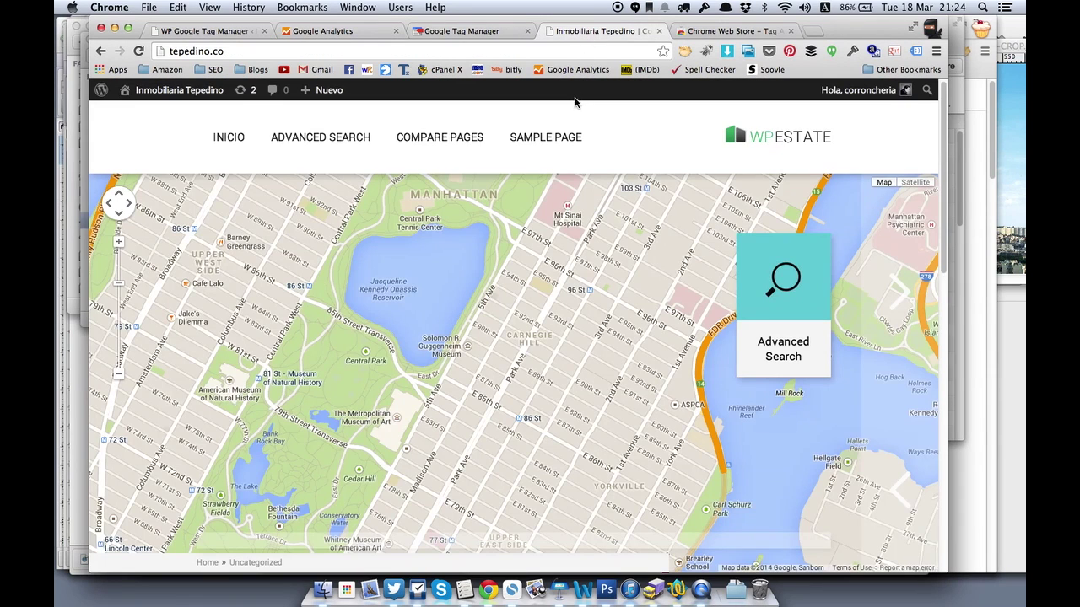
# Step: Reload tepedino.co and find the GTM-KLP28P Tag Manager snippet by searching its page source for 'google ta'
pyautogui.press('super+r')
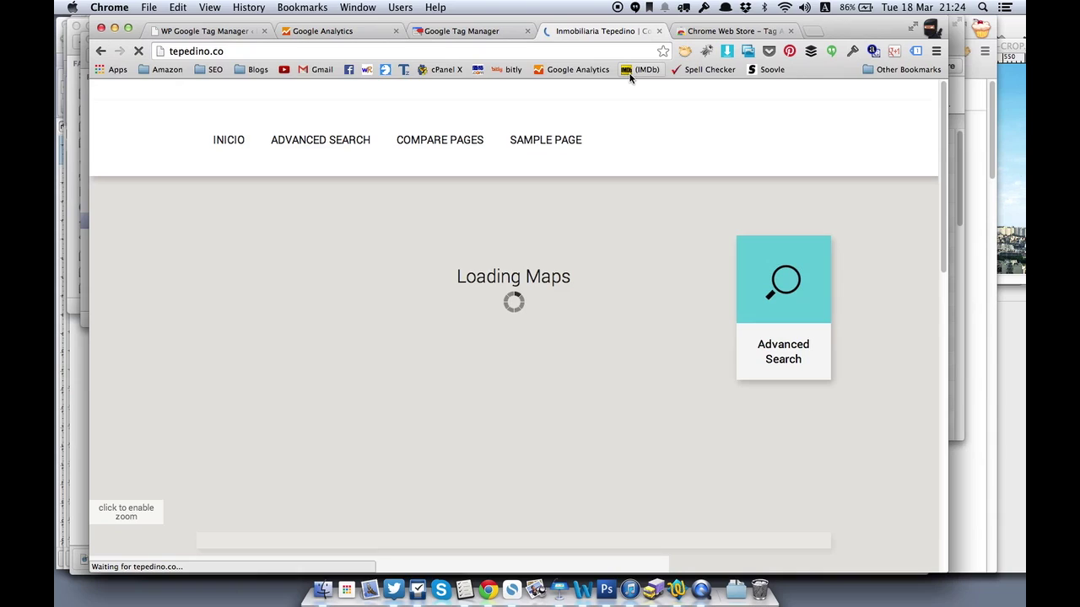
pyautogui.press('alt+super+u')
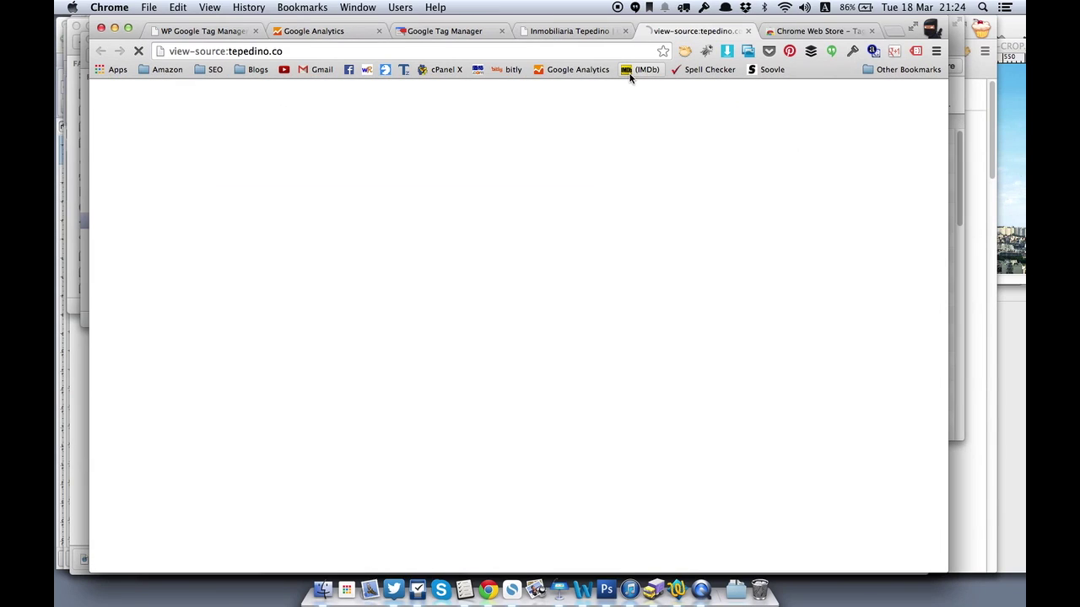
pyautogui.press('super+f')
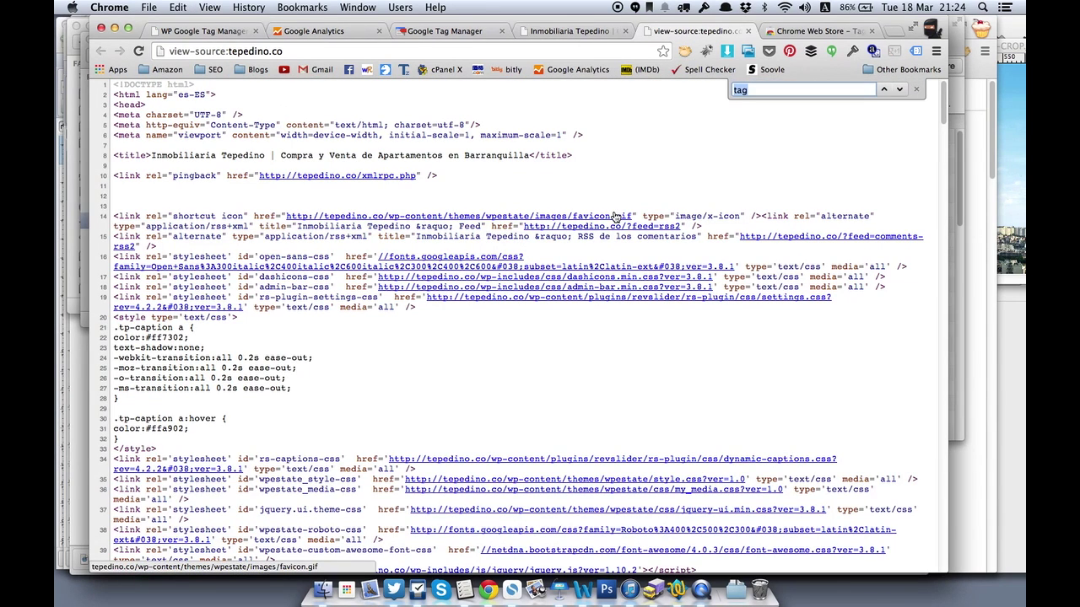
pyautogui.write('google ta')
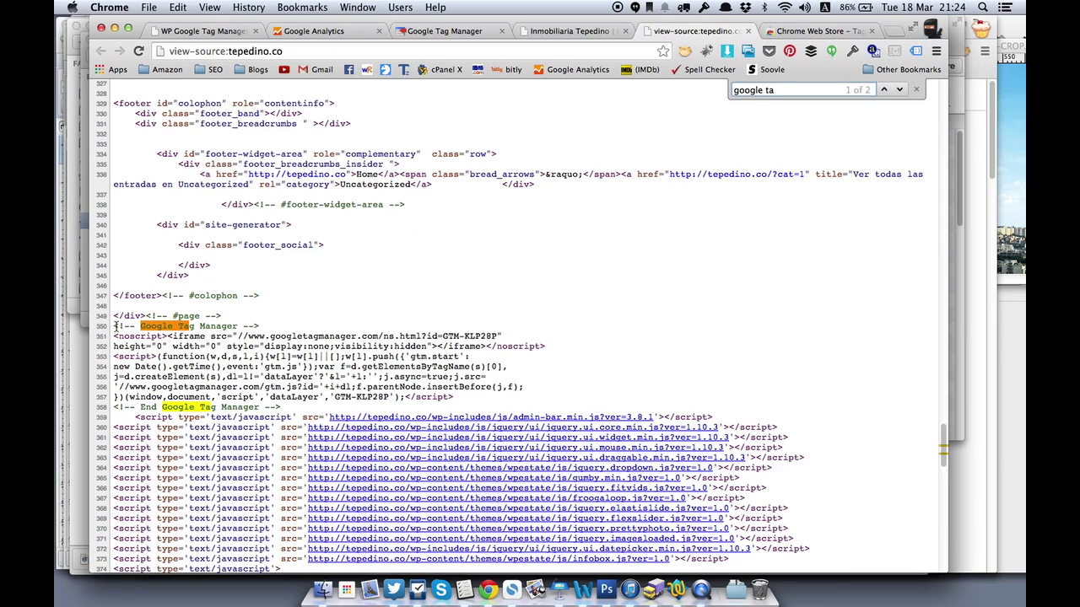
pyautogui.moveTo(116, 326); pyautogui.dragTo(314, 402)
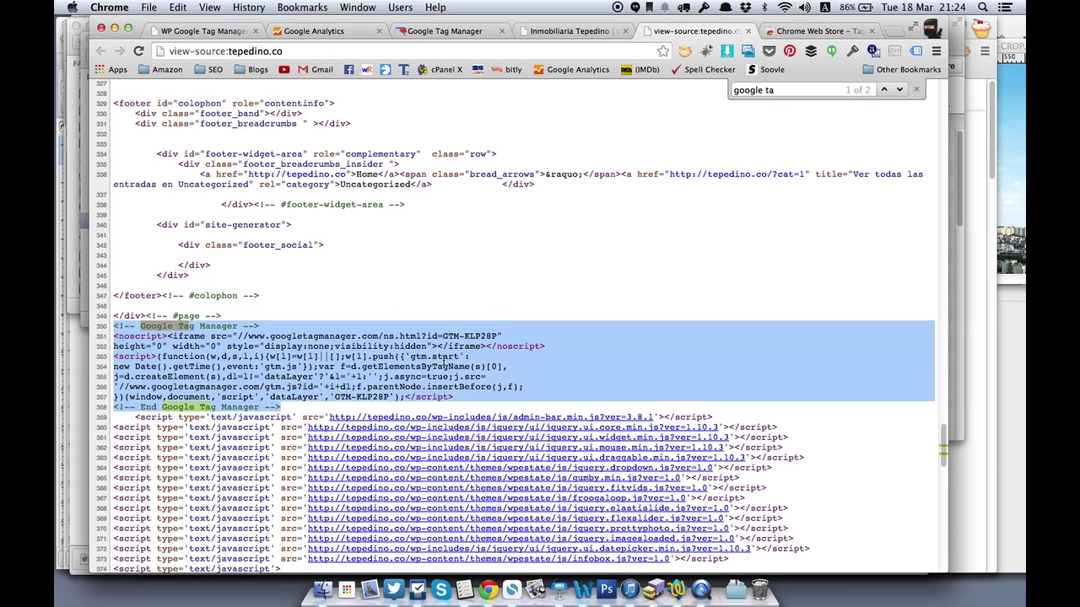
pyautogui.moveTo(442, 336)
pyautogui.mouseDown()
pyautogui.moveTo(495, 335)
pyautogui.moveTo(444, 336)
pyautogui.mouseUp()
pyautogui.click(554, 32)
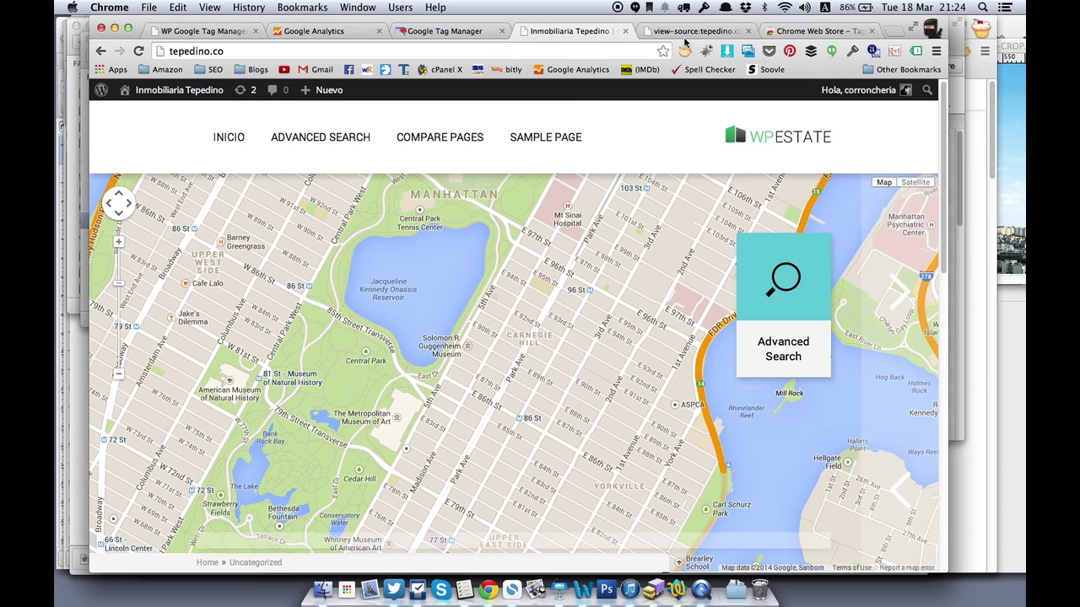
# Step: Look up the Tag Assistant extension on its Chrome Web Store page
pyautogui.click(800, 31)
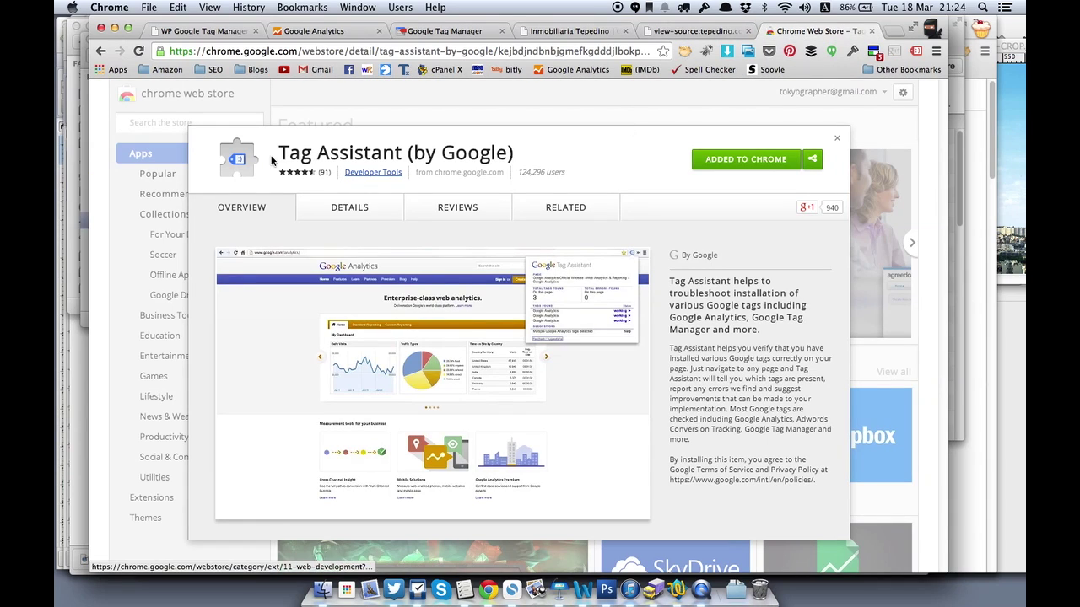
pyautogui.moveTo(279, 154); pyautogui.dragTo(556, 171)
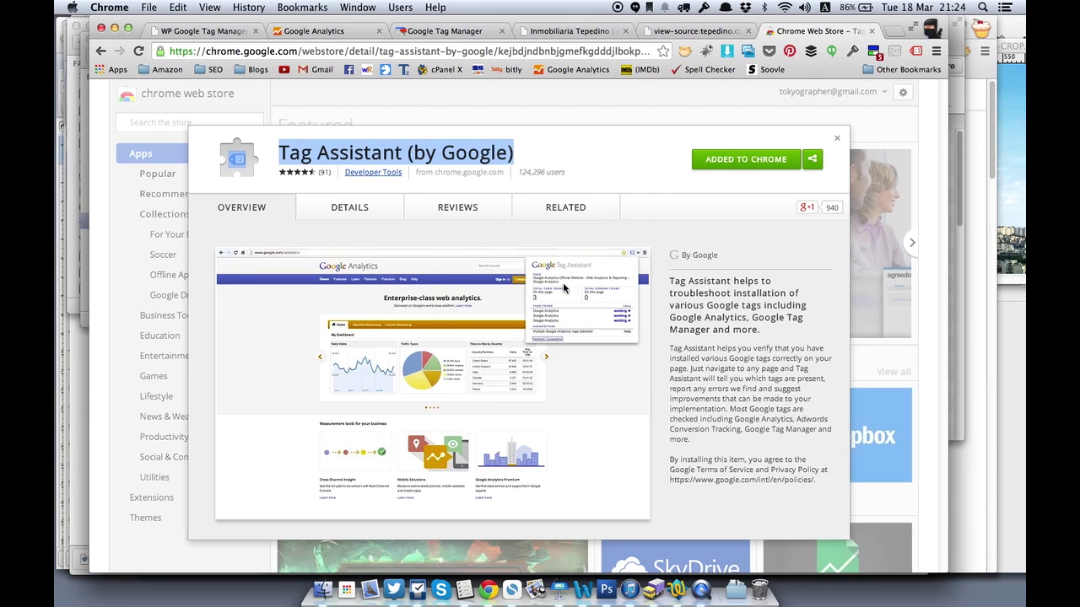
pyautogui.click(582, 32)
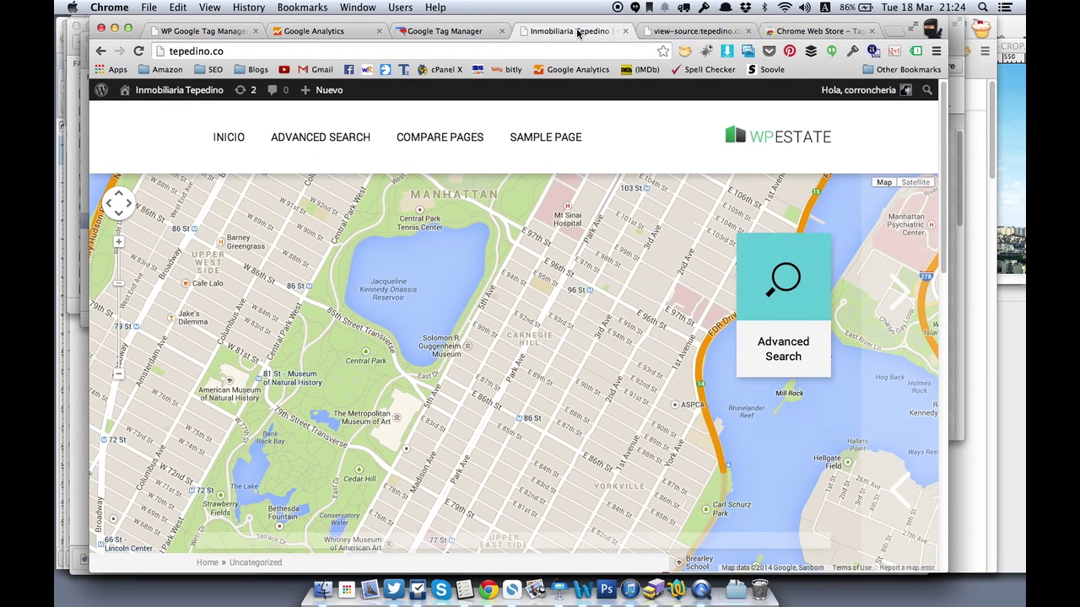
# Step: Run Tag Assistant on tepedino.co and confirm GTM-KLP28P is Working with 0 errors
pyautogui.click(916, 52)
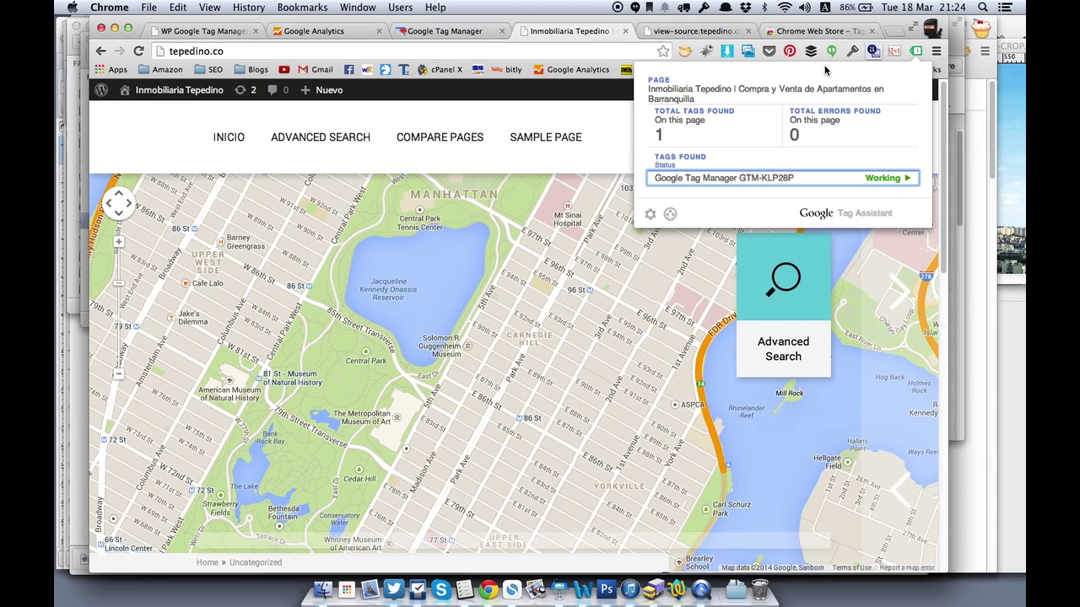
pyautogui.moveTo(655, 110); pyautogui.dragTo(717, 172)
pyautogui.click(718, 175)
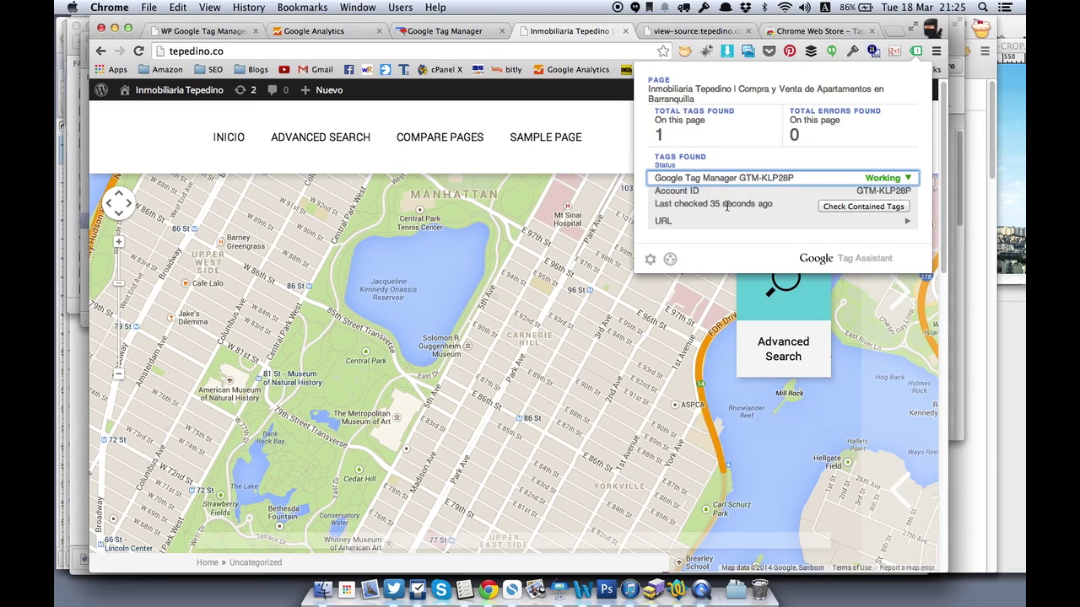
pyautogui.click(916, 53)
pyautogui.click(916, 52)
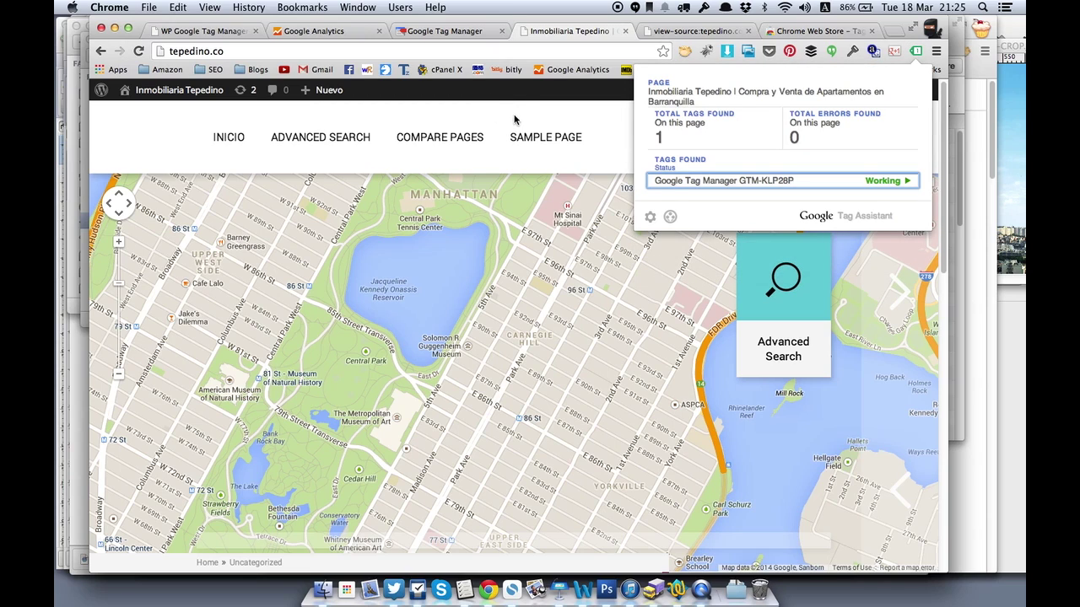
pyautogui.click(512, 121)
pyautogui.click(444, 32)
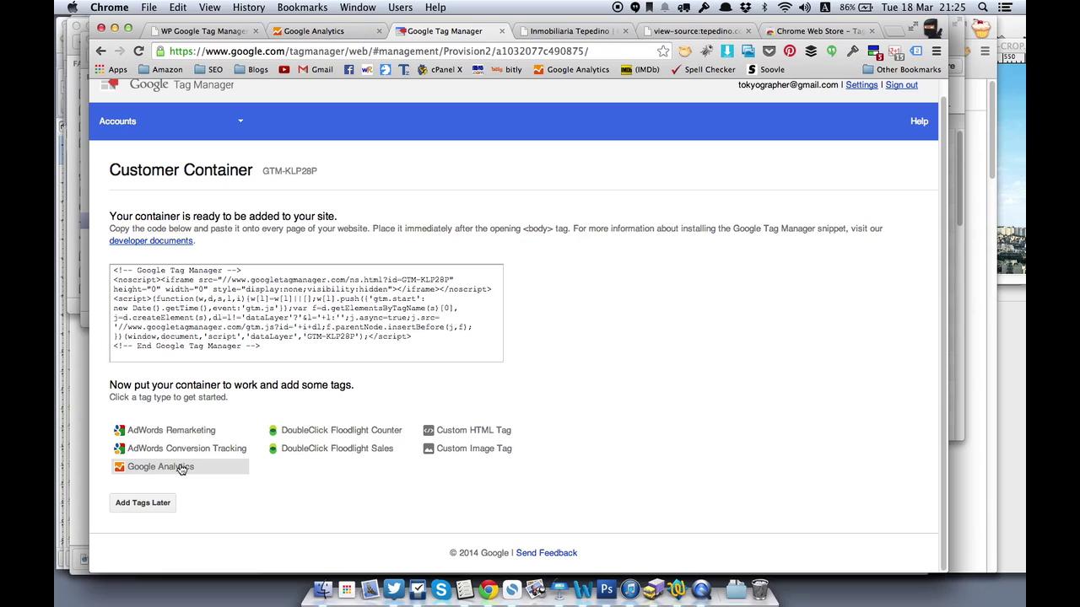
# Step: Copy Tracking ID UA-49121632-1 from the Google Analytics Property Settings
pyautogui.click(319, 31)
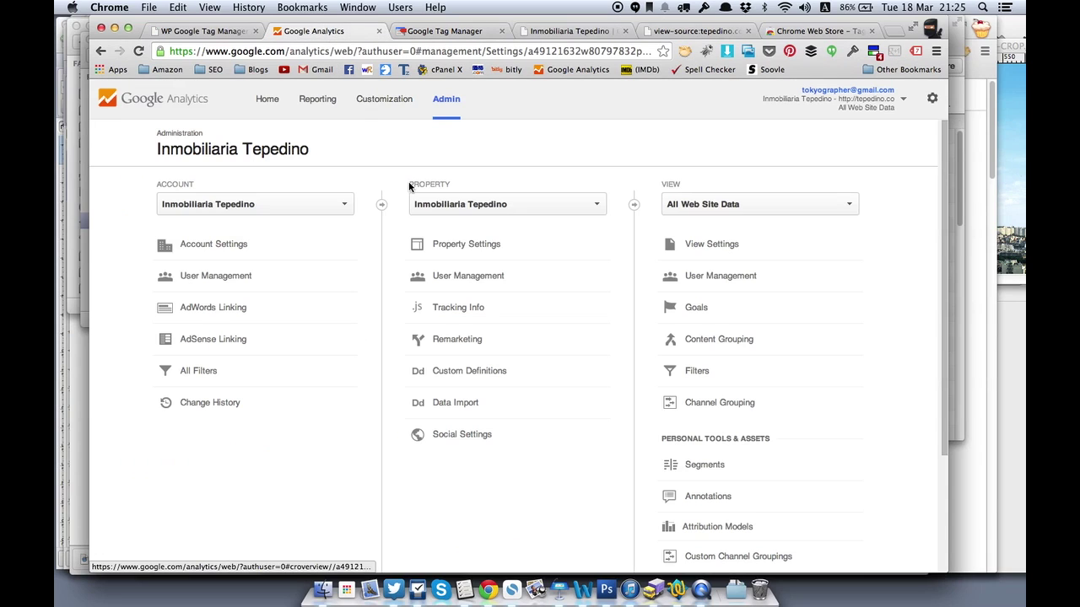
pyautogui.click(463, 243)
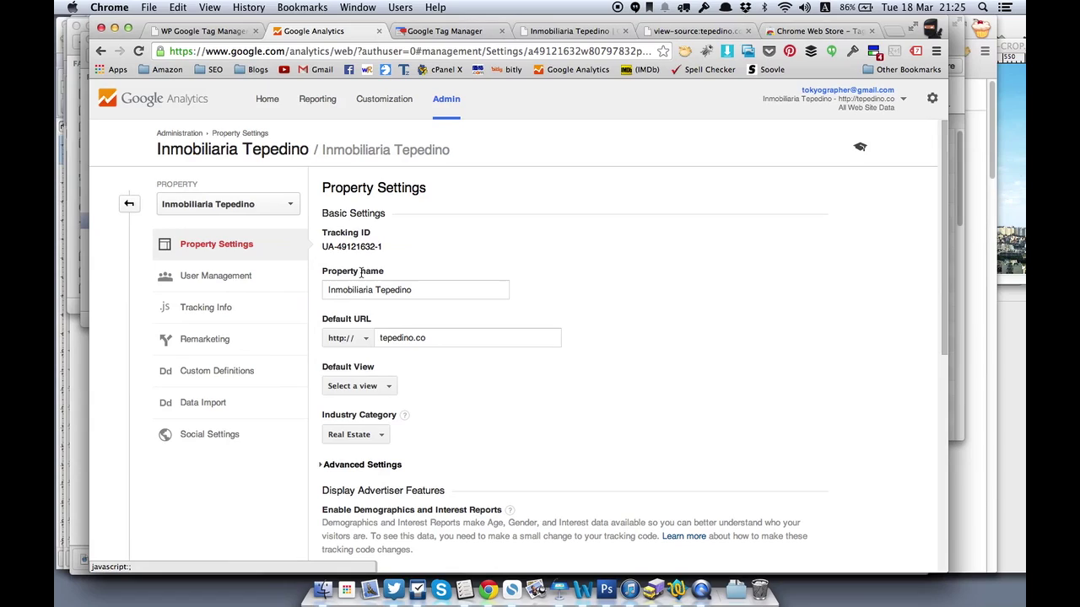
pyautogui.moveTo(383, 247); pyautogui.dragTo(325, 244)
pyautogui.press('super+c')
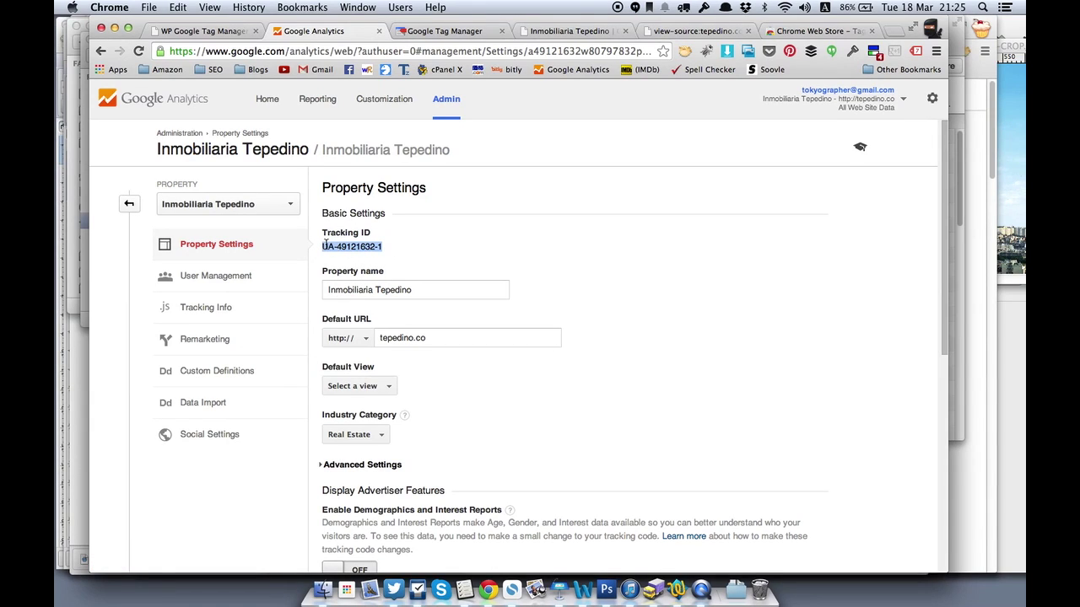
pyautogui.click(466, 30)
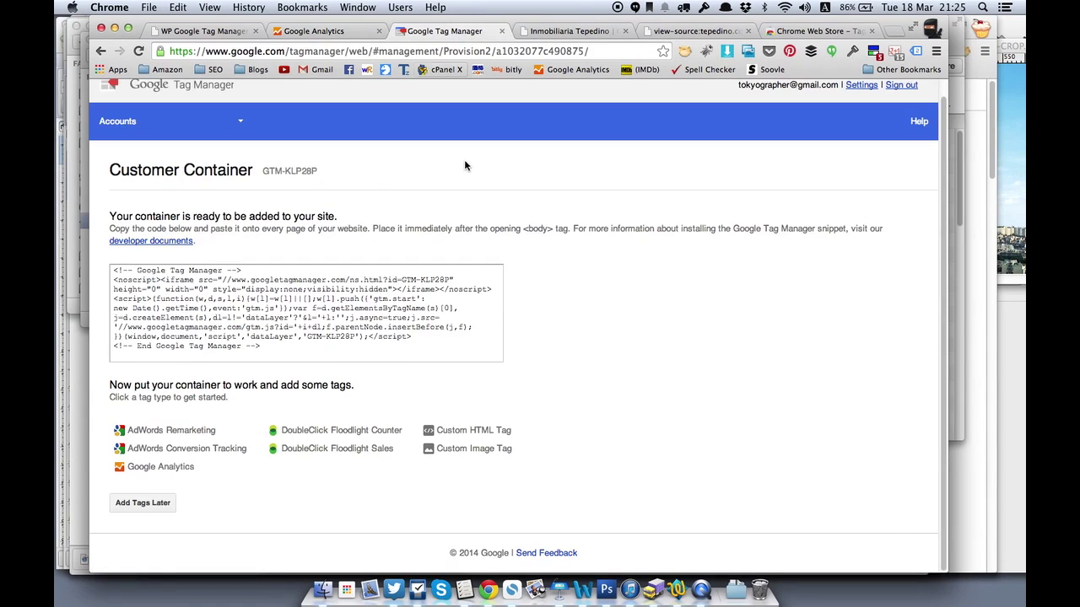
# Step: Start a new Google Analytics tag named 'Analytics Tracking'
pyautogui.click(166, 473)
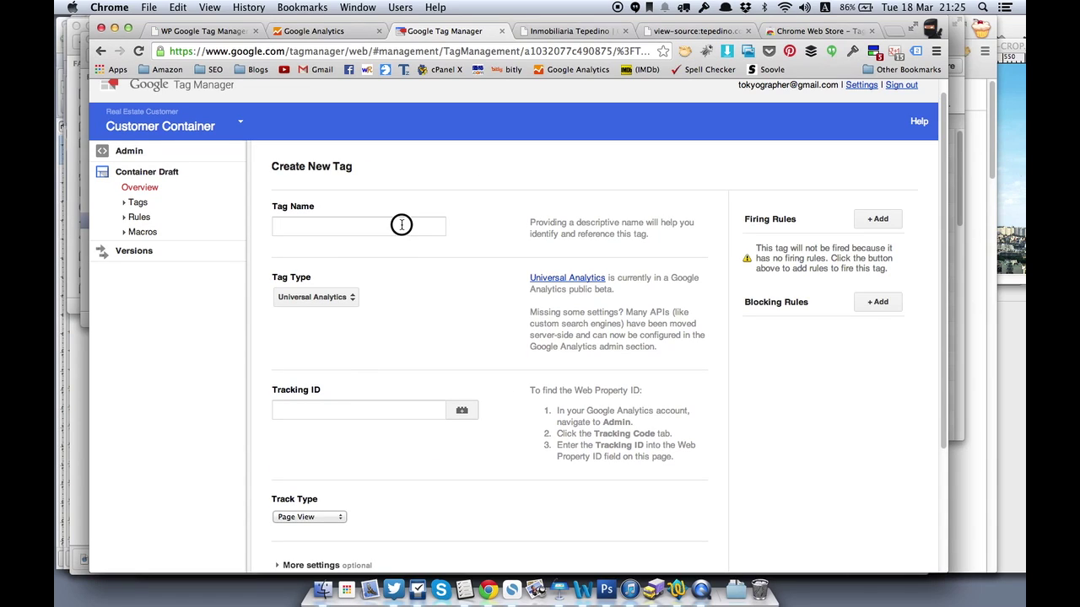
pyautogui.click(402, 225)
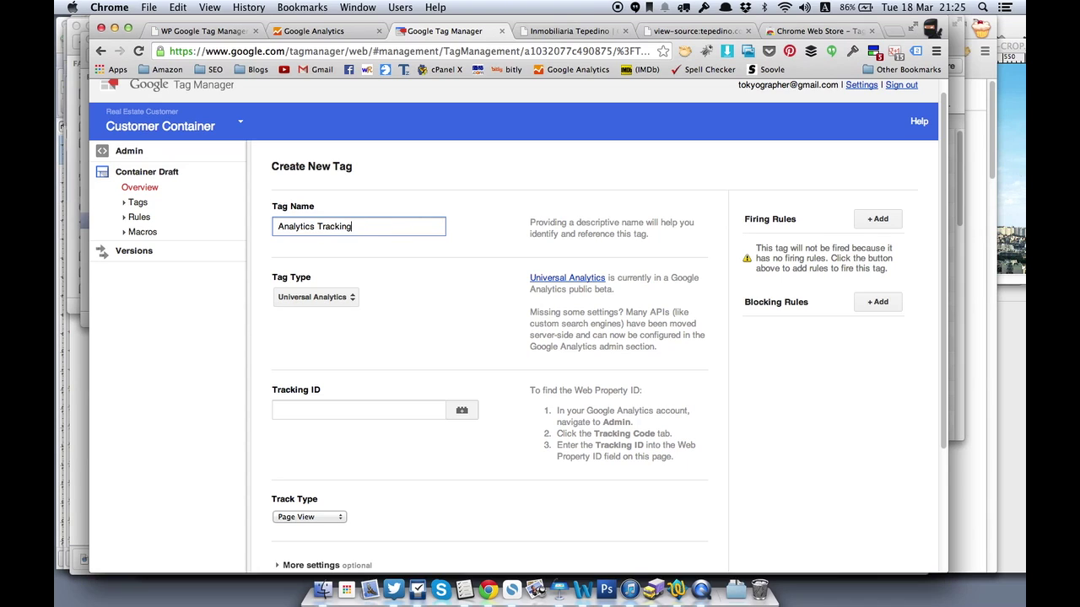
pyautogui.scroll(-2, 372, 269)
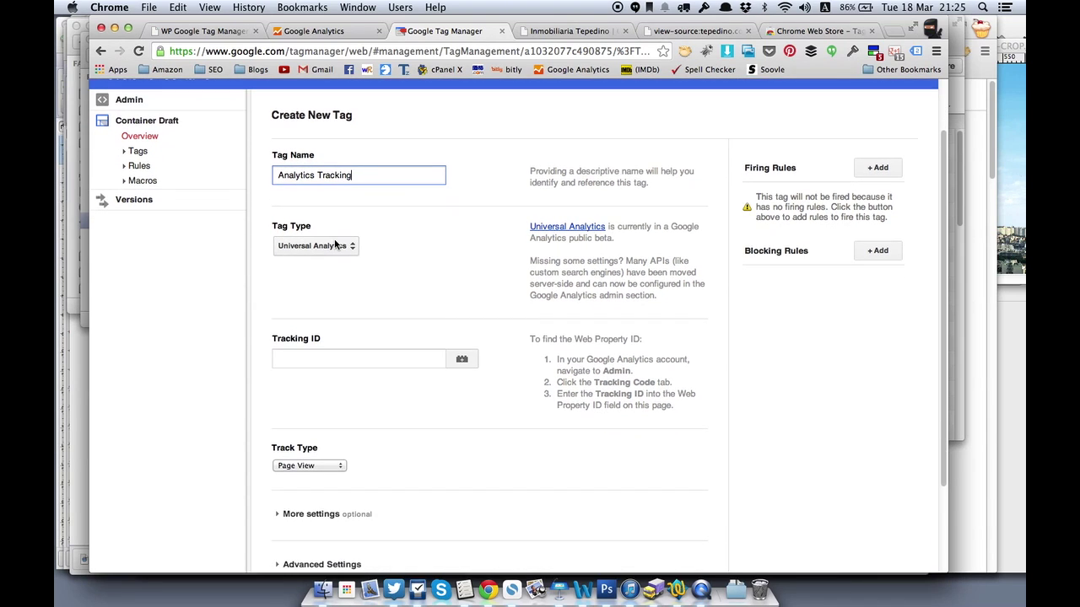
pyautogui.scroll(-2, 396, 281)
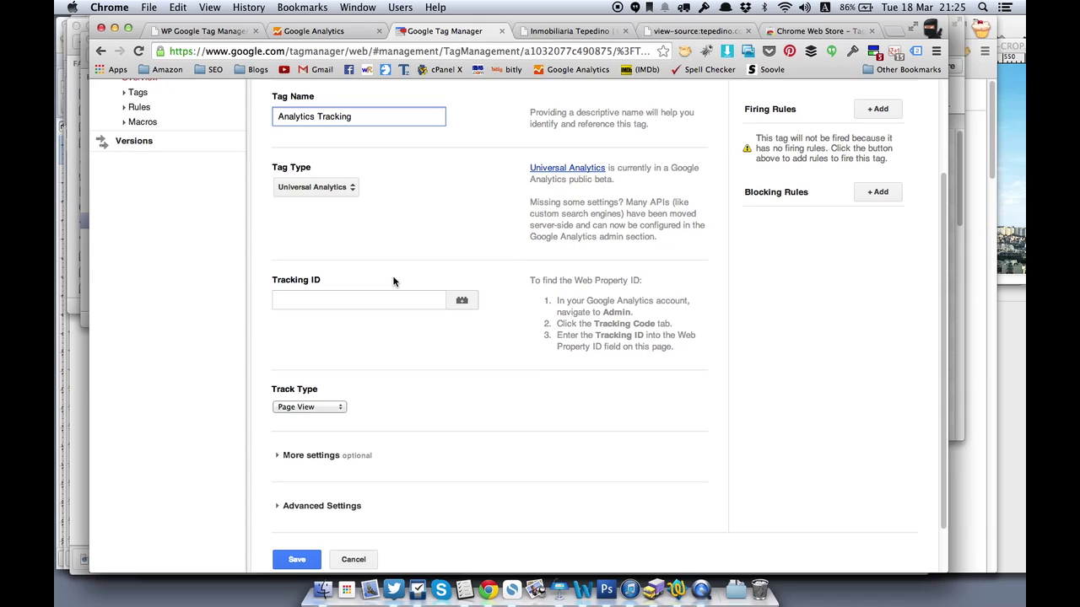
# Step: Set the tag type to Universal Analytics and paste Tracking ID UA-49121632-1
pyautogui.click(347, 192)
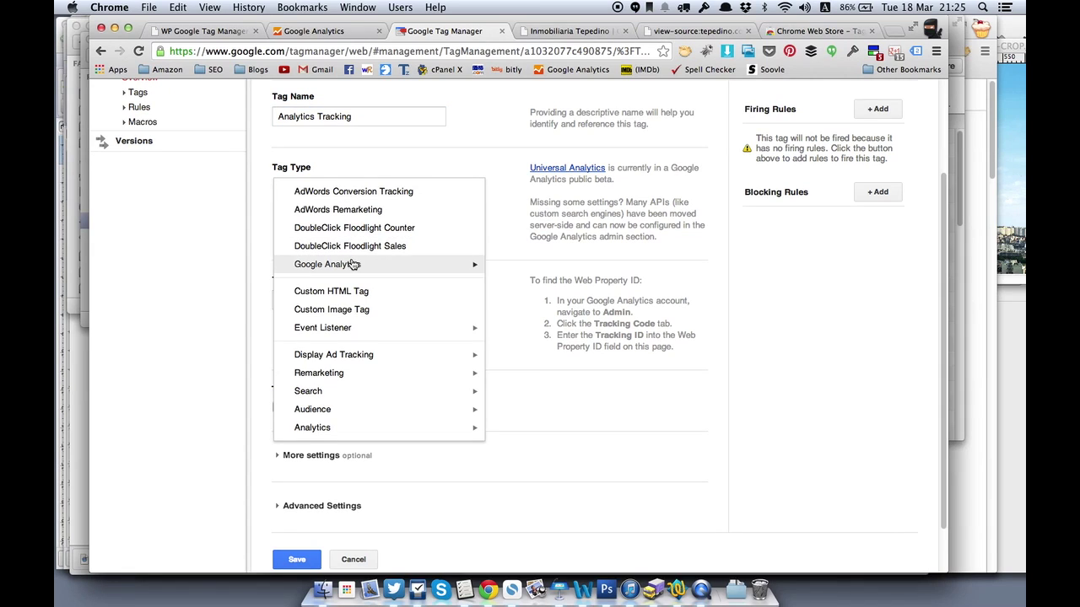
pyautogui.moveTo(353, 264)
pyautogui.click(535, 276)
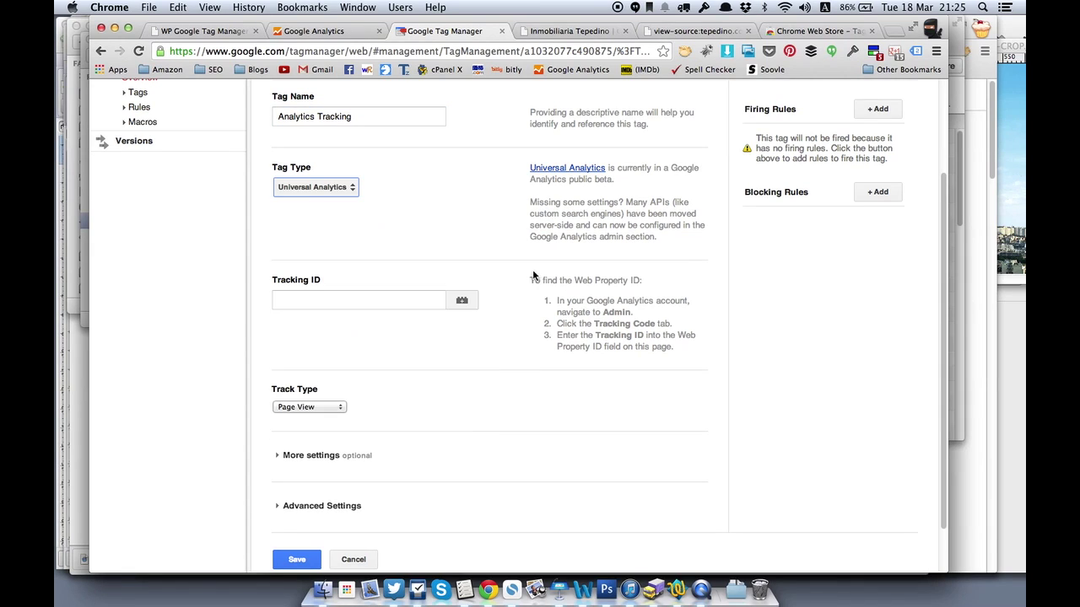
pyautogui.click(414, 301)
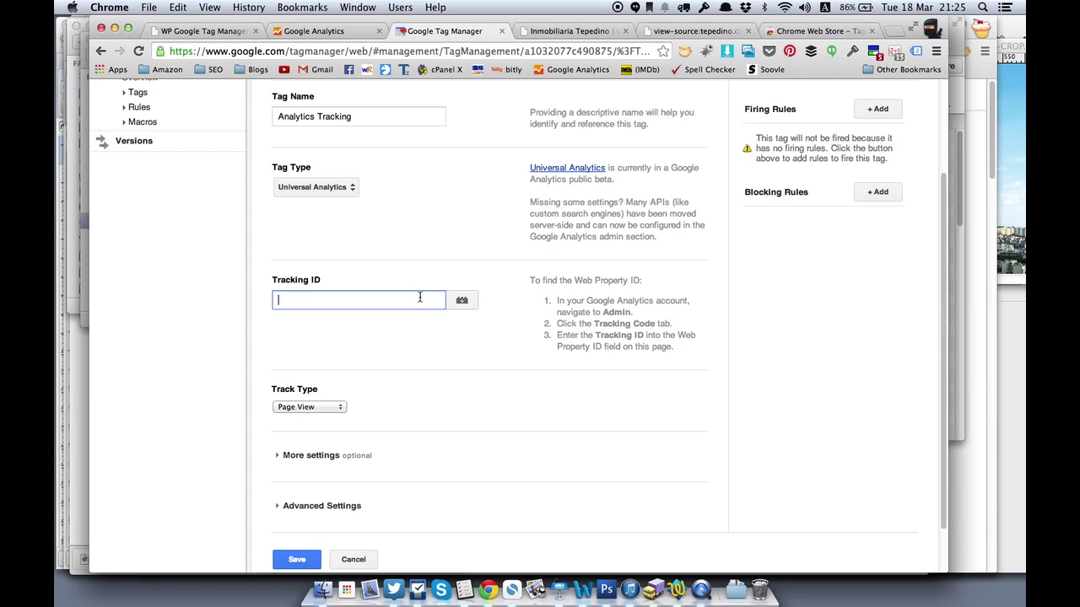
pyautogui.press('super+v')
pyautogui.scroll(3, 413, 293)
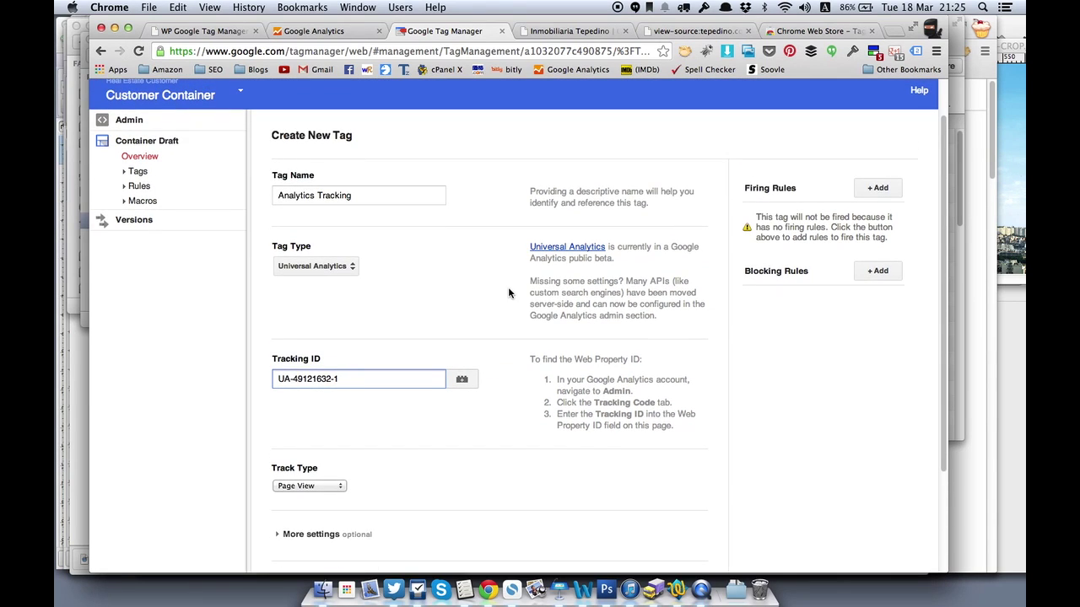
pyautogui.scroll(2, 508, 292)
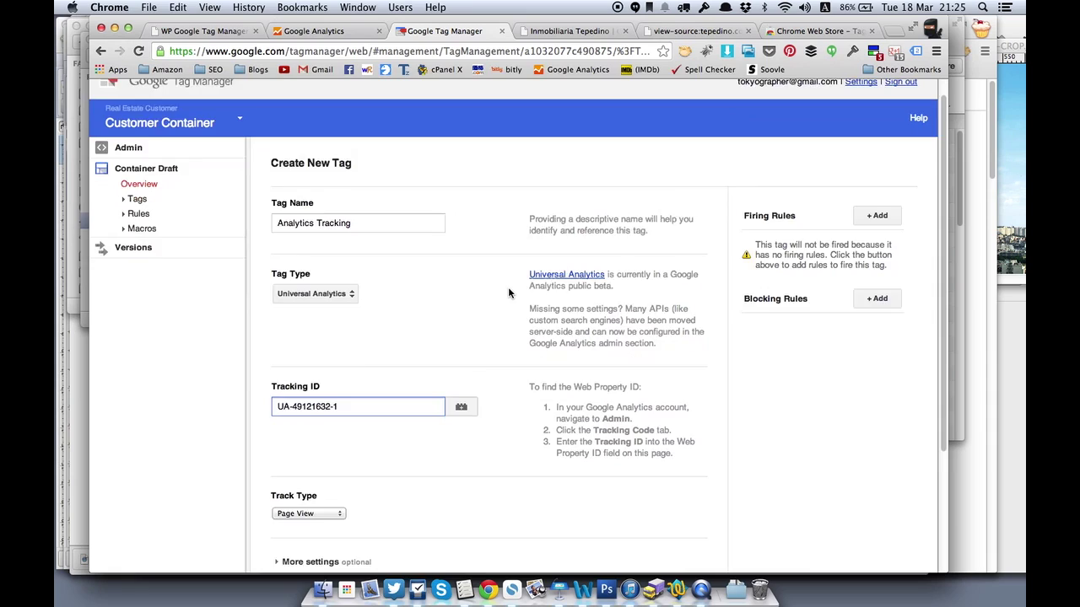
pyautogui.scroll(-2, 508, 293)
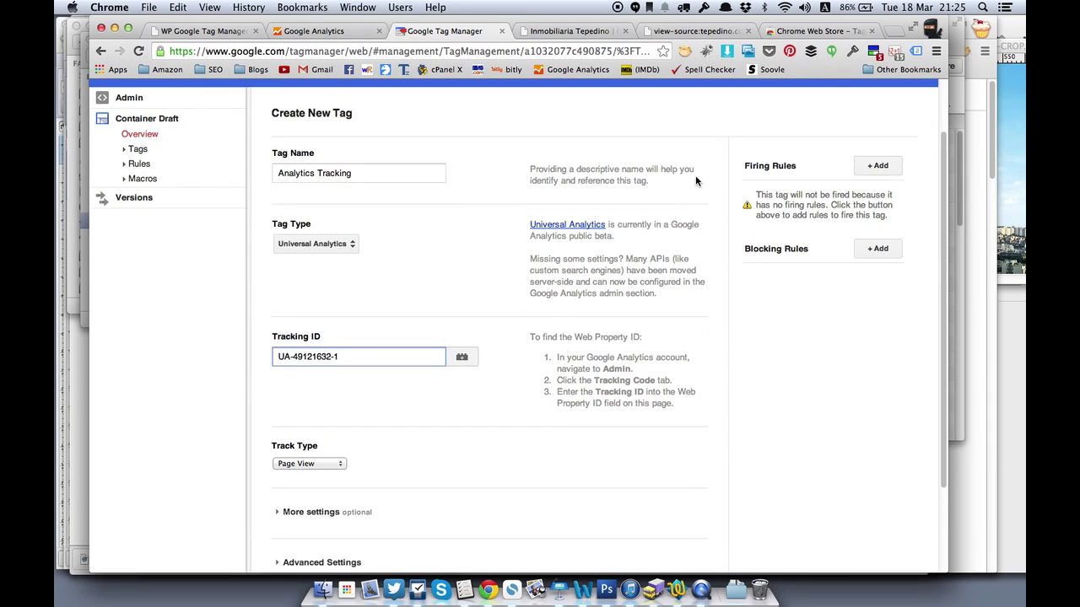
# Step: Add an All pages firing rule to the Analytics Tracking tag
pyautogui.moveTo(741, 165); pyautogui.dragTo(798, 167)
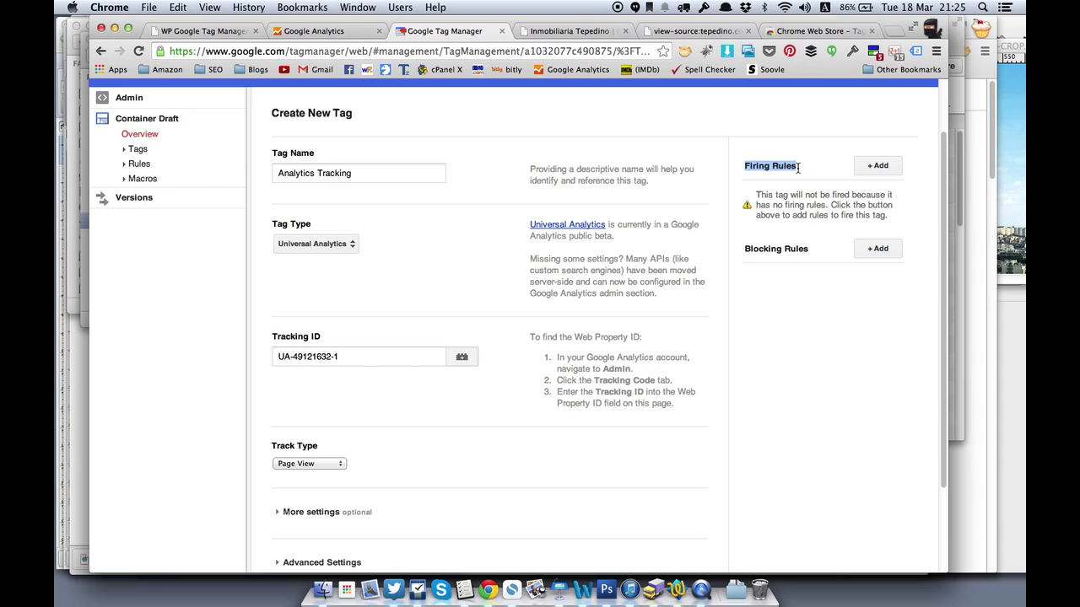
pyautogui.click(881, 166)
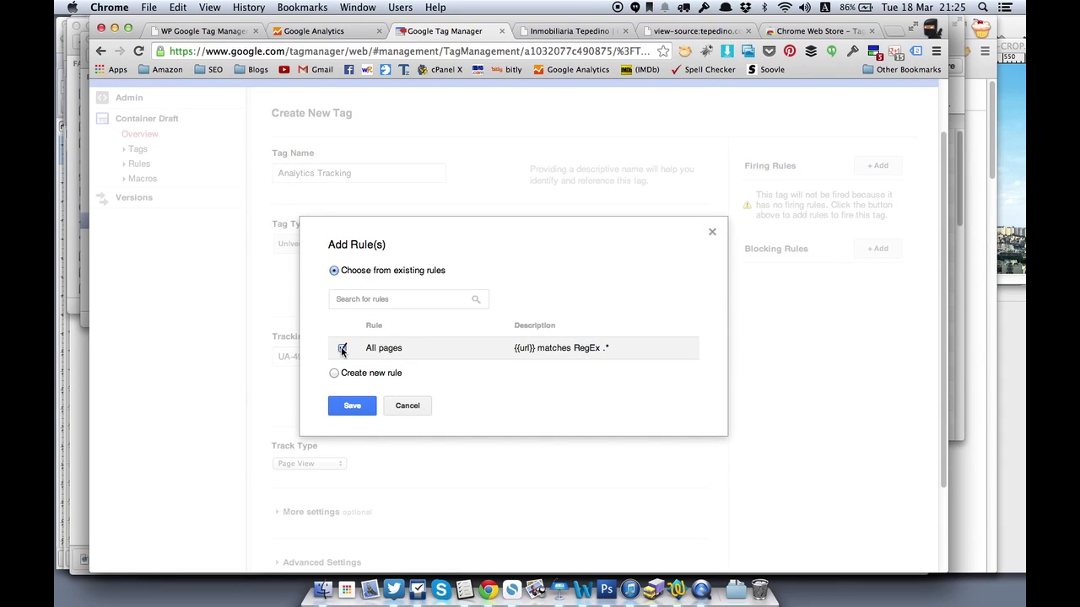
pyautogui.click(351, 407)
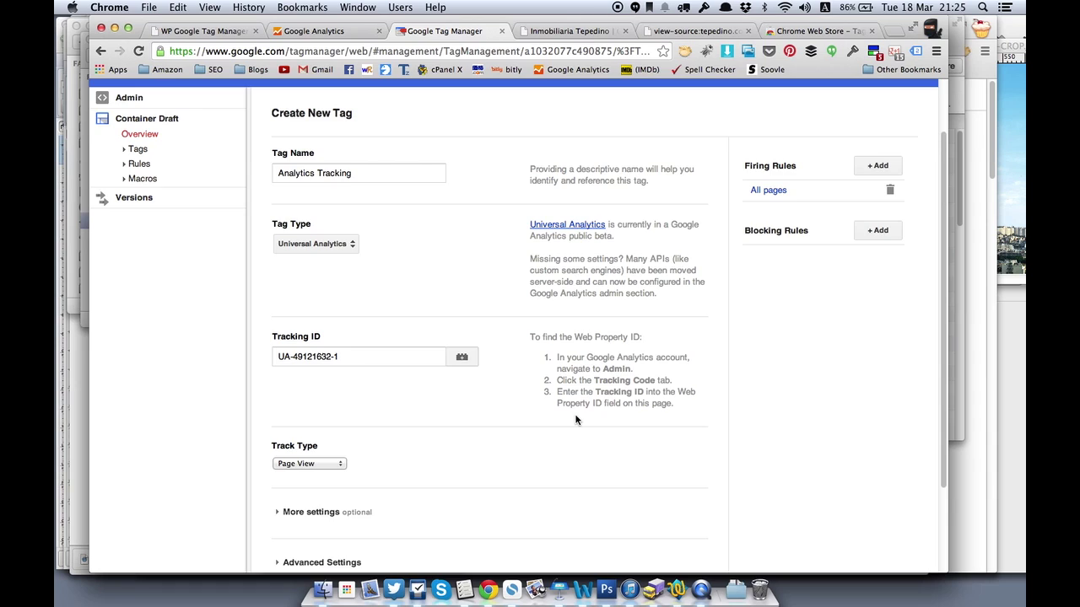
pyautogui.scroll(-3, 576, 419)
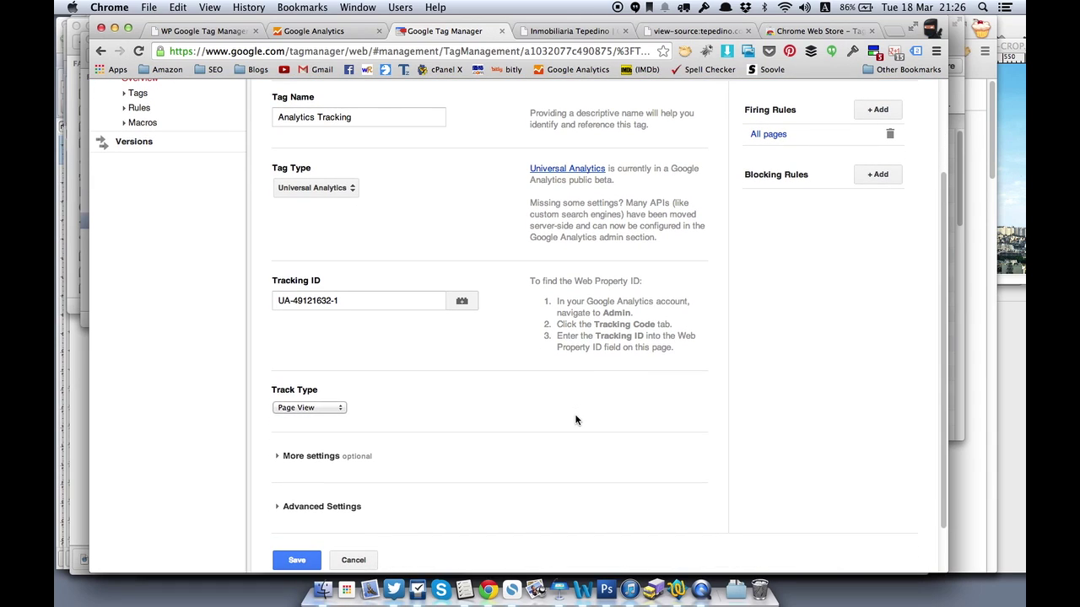
pyautogui.scroll(-3, 577, 419)
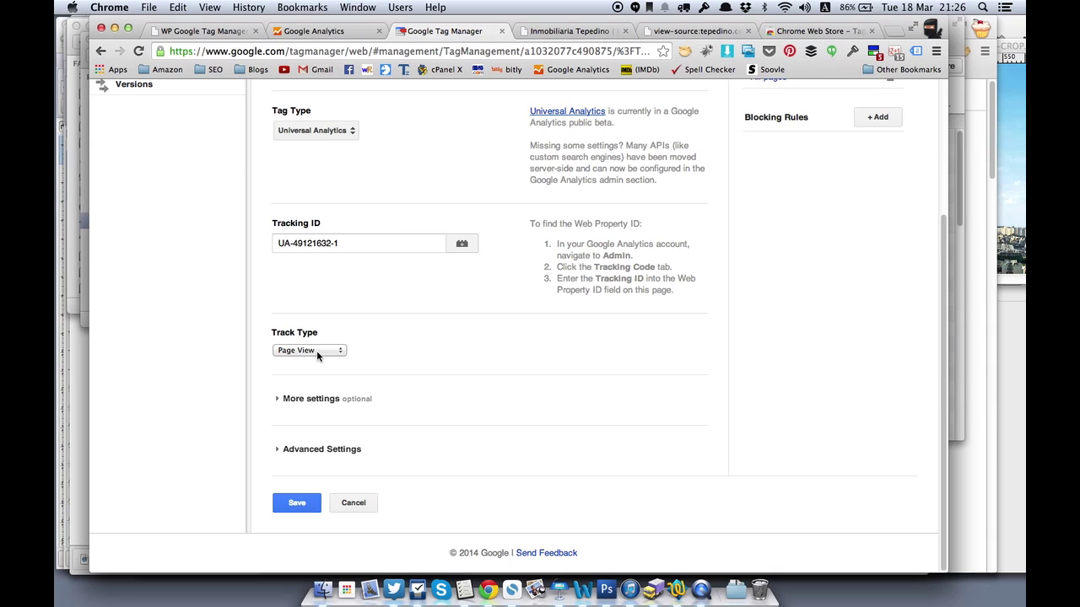
# Step: Check the More settings and Advanced Settings sections, leave them unchanged, and save the tag
pyautogui.click(318, 402)
pyautogui.scroll(-5, 320, 408)
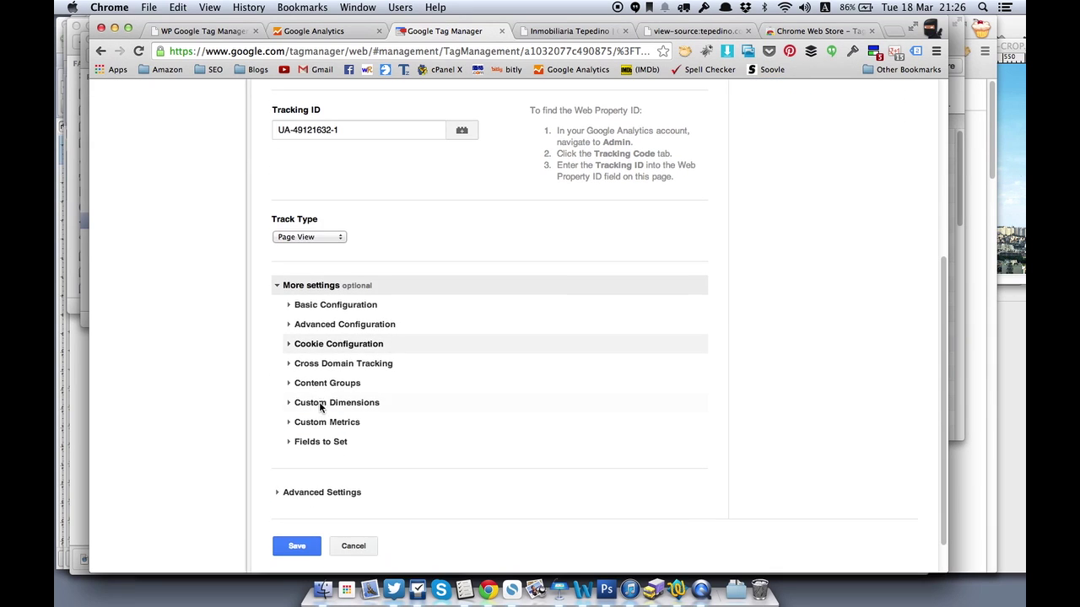
pyautogui.click(314, 287)
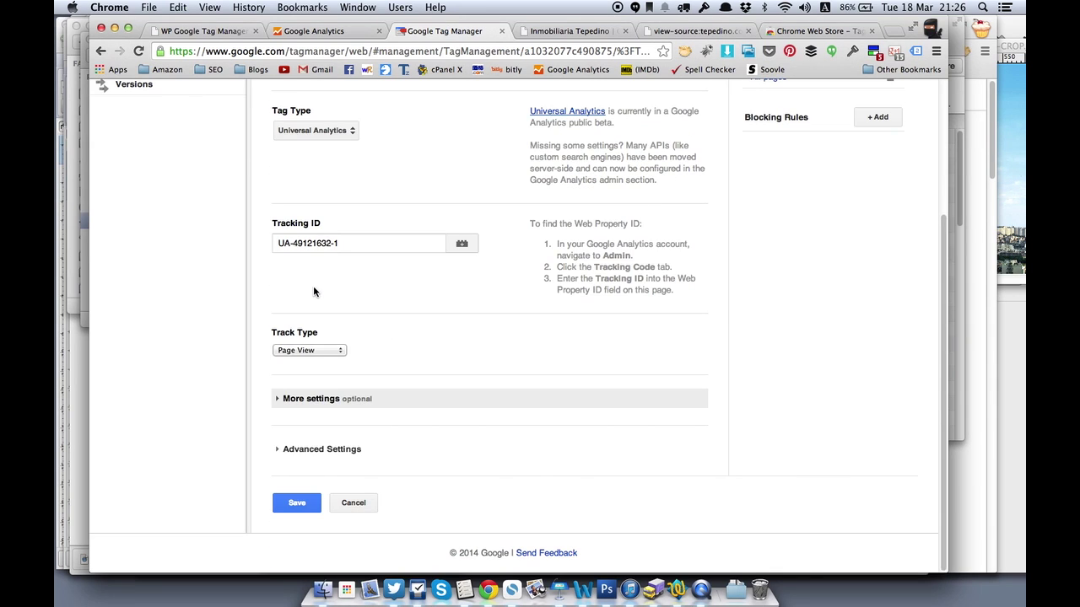
pyautogui.click(309, 450)
pyautogui.click(318, 377)
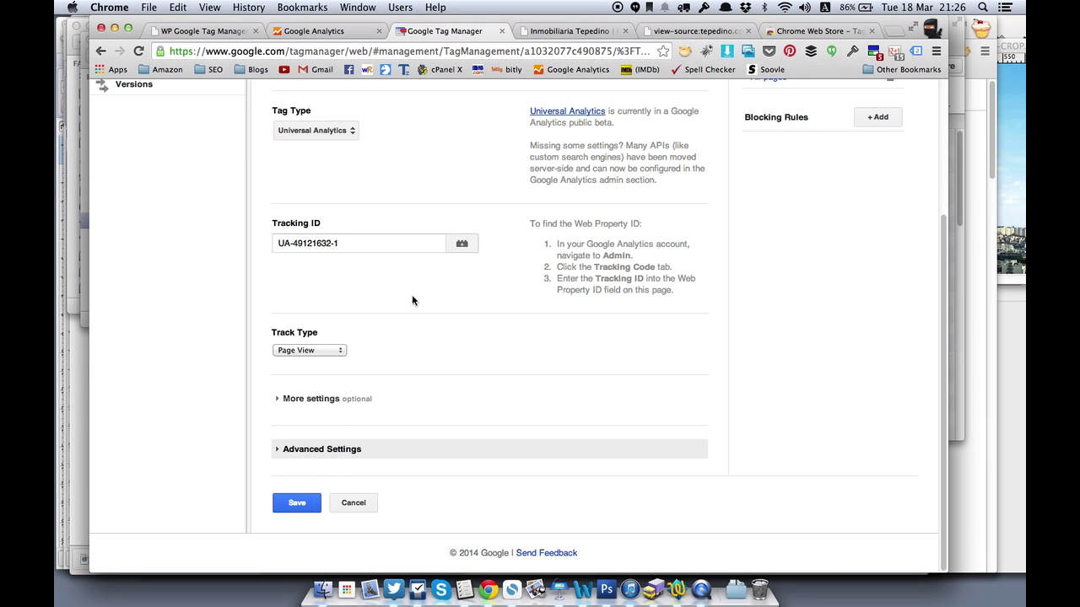
pyautogui.scroll(3, 417, 291)
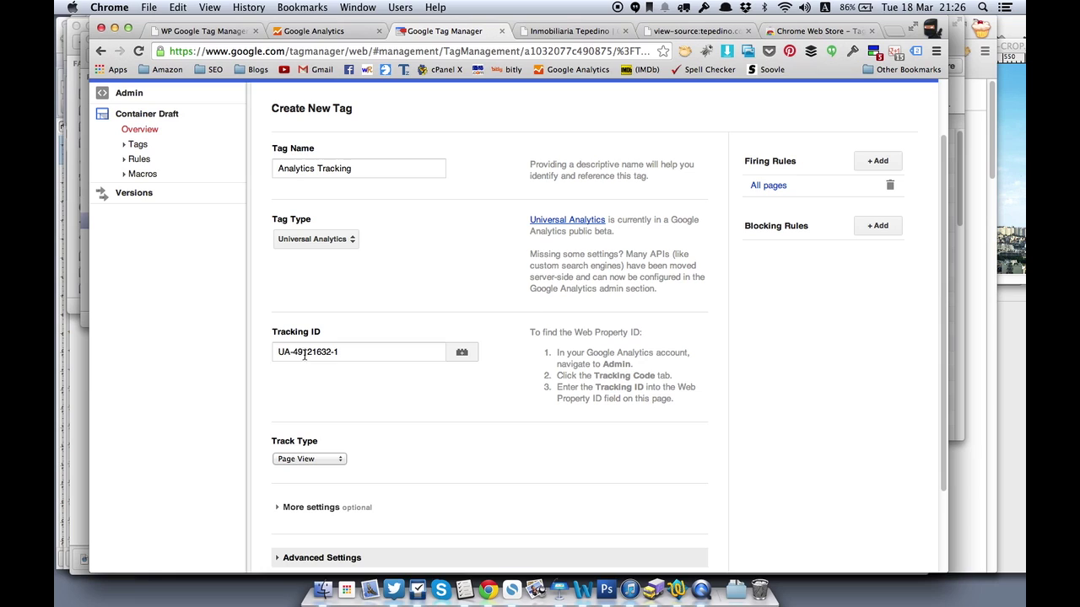
pyautogui.scroll(-3, 358, 443)
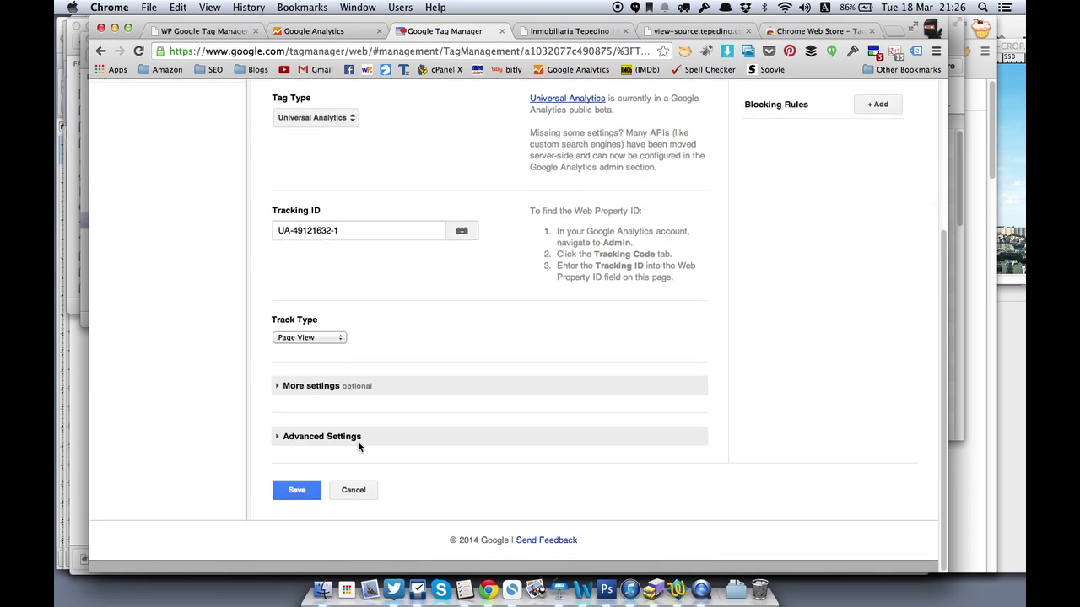
pyautogui.click(292, 502)
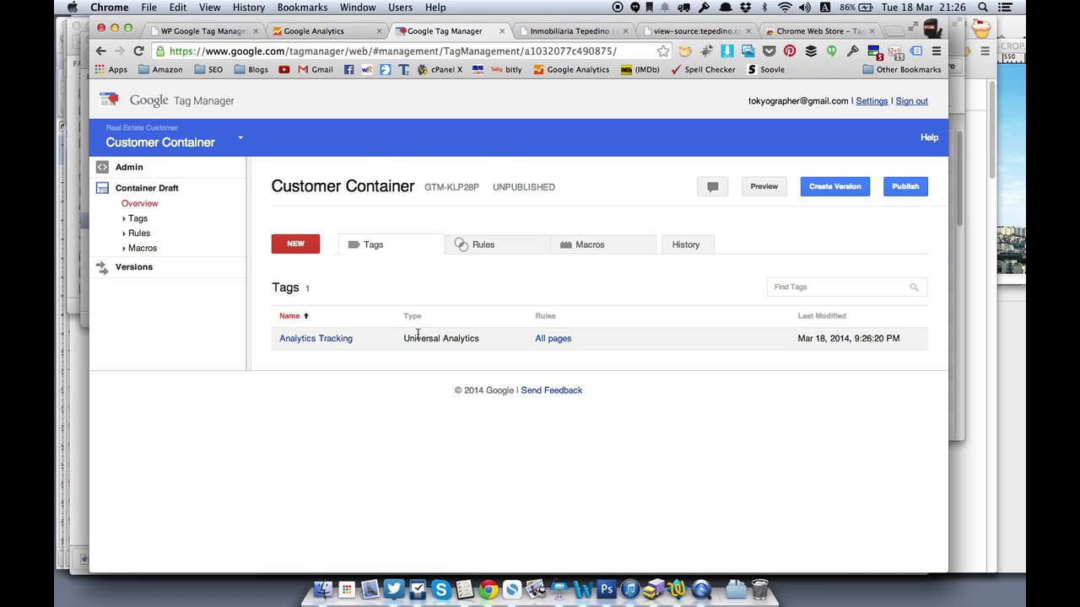
pyautogui.moveTo(493, 187); pyautogui.dragTo(569, 188)
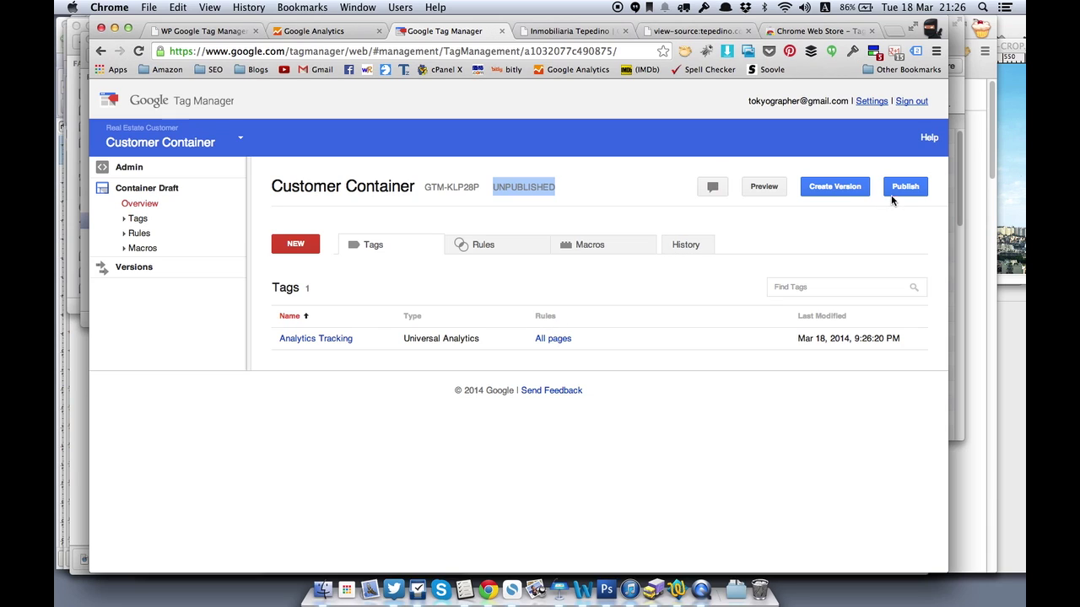
# Step: Reload the real-estate site and confirm Tag Assistant finds only the Tag Manager container tag
pyautogui.click(585, 37)
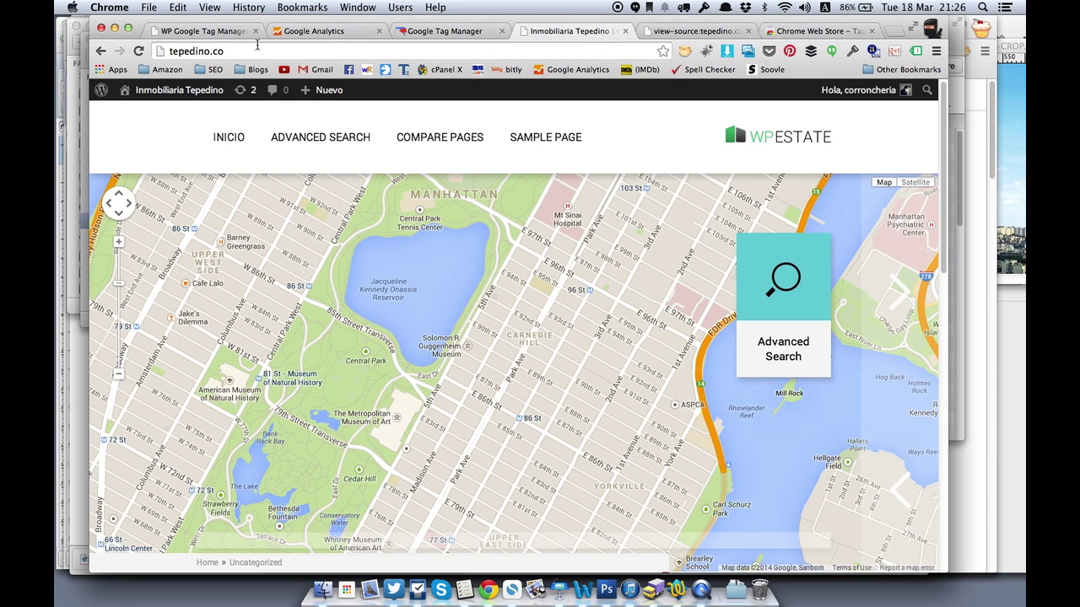
pyautogui.click(139, 50)
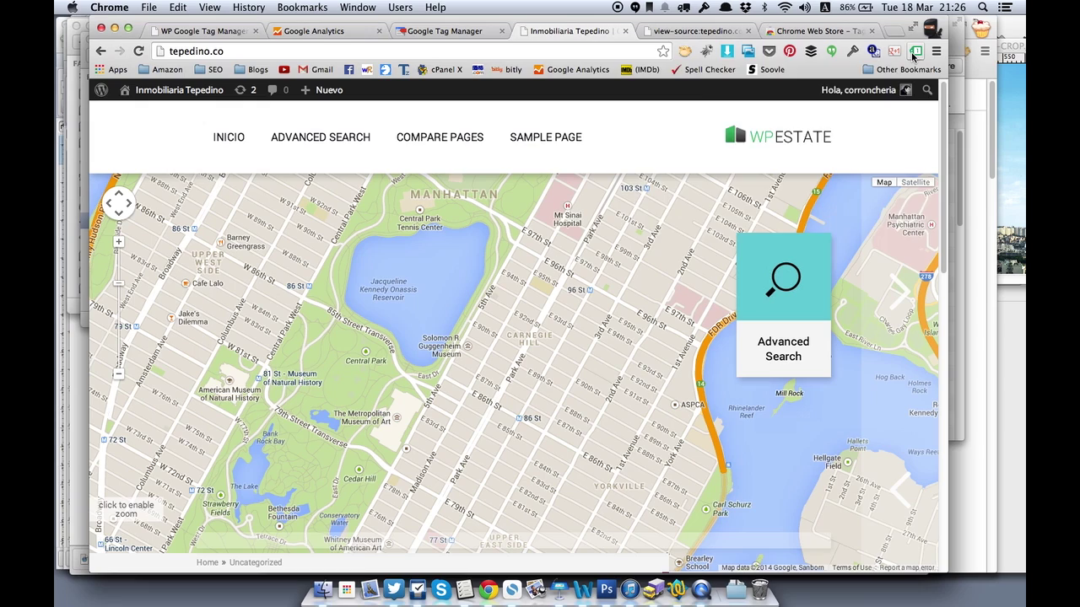
pyautogui.click(914, 53)
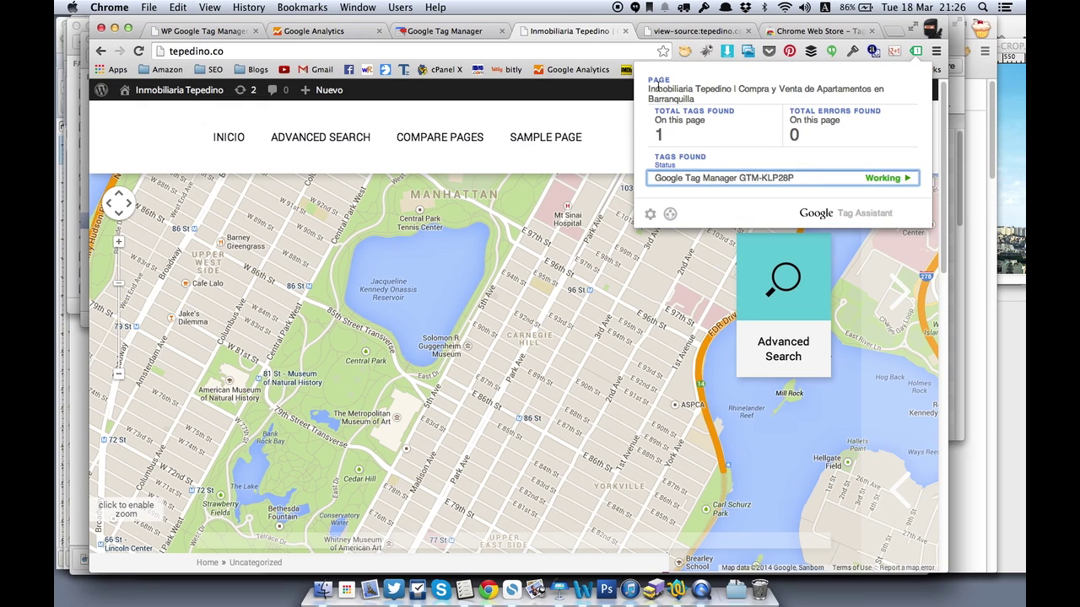
pyautogui.click(600, 121)
# Step: Publish the Customer Container's changes as a new version with Create Version and Publish
pyautogui.click(461, 35)
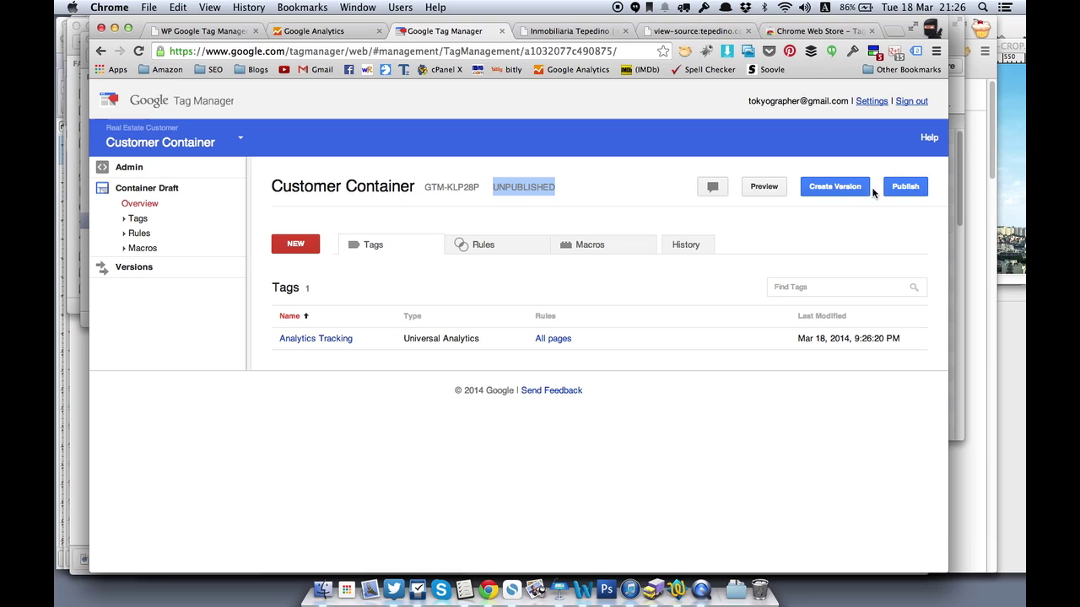
pyautogui.click(906, 186)
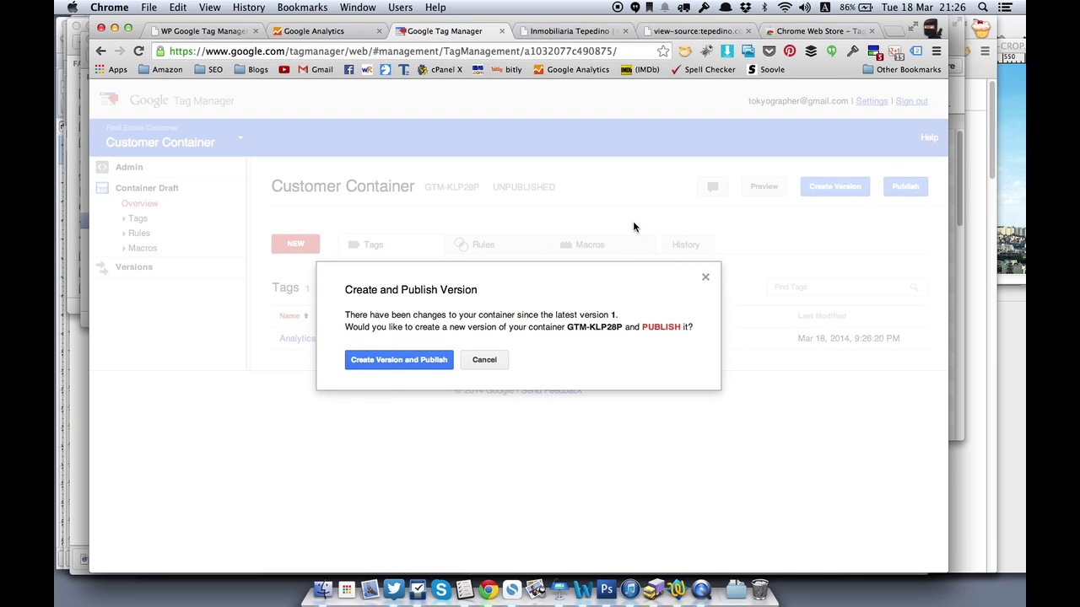
pyautogui.click(378, 361)
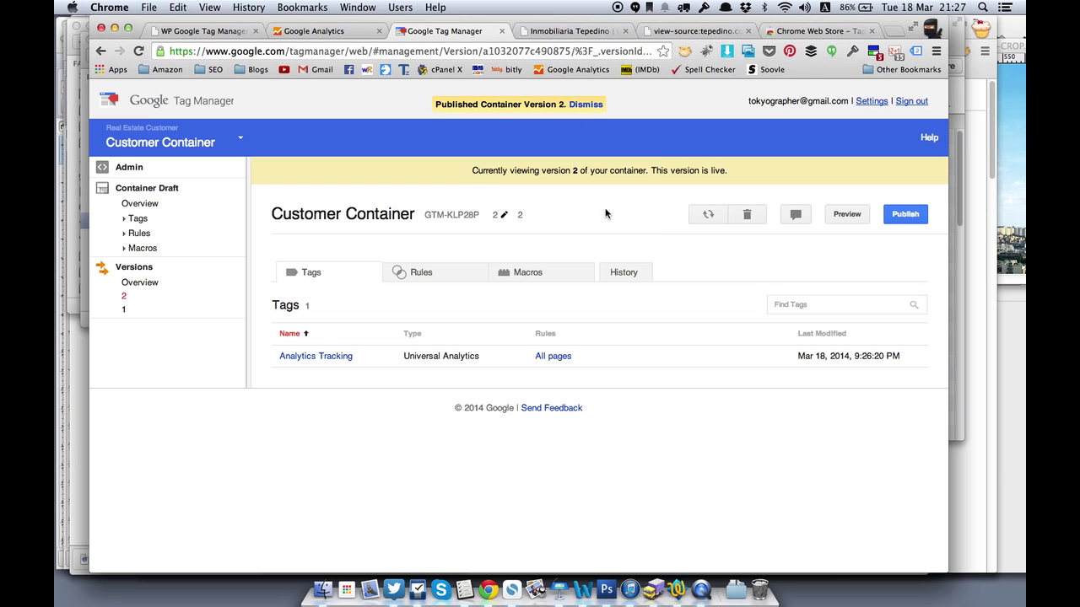
# Step: Reload tepedino.co and confirm Tag Assistant shows both Google Analytics and GTM-KLP28P tags working
pyautogui.click(561, 32)
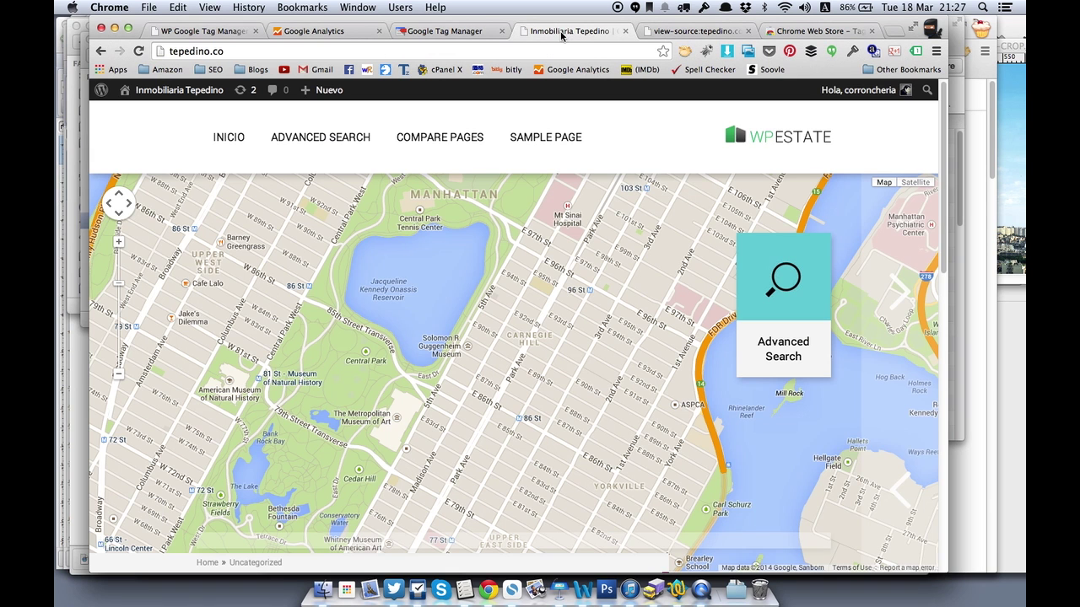
pyautogui.click(139, 51)
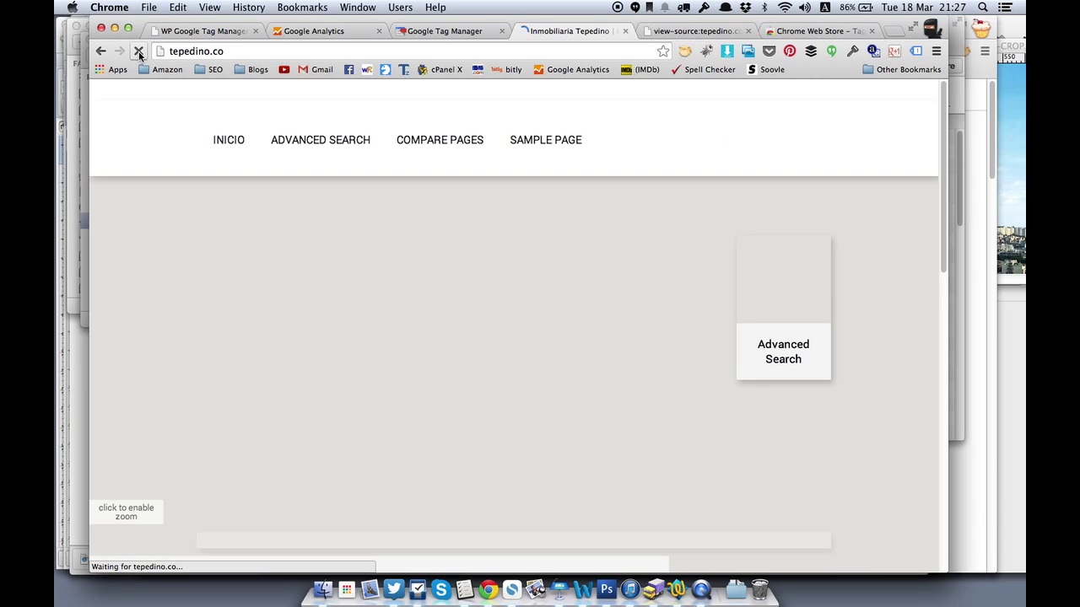
pyautogui.click(915, 51)
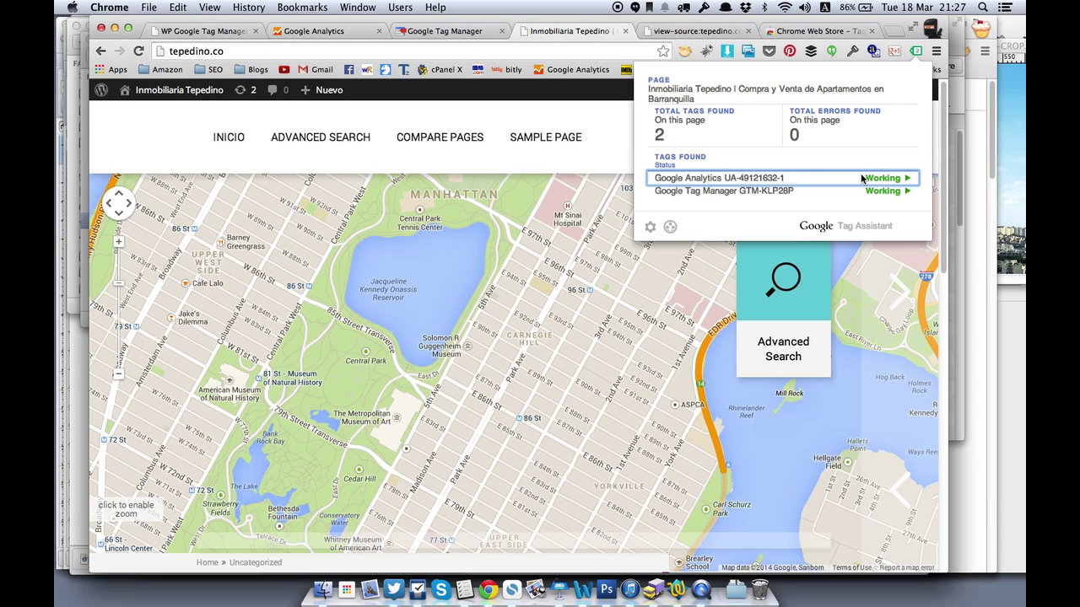
pyautogui.click(816, 178)
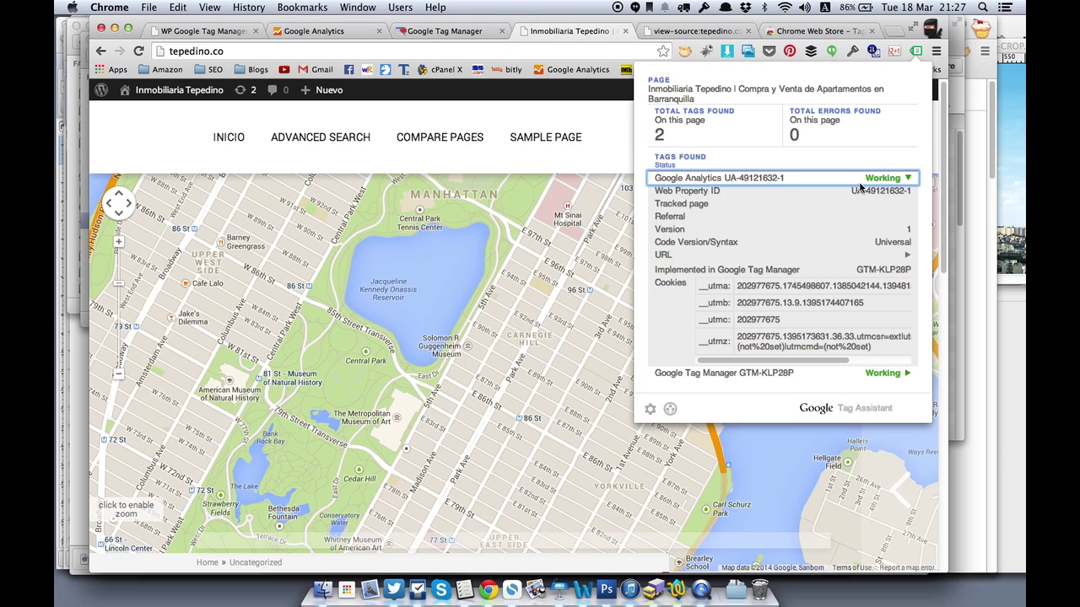
pyautogui.click(808, 374)
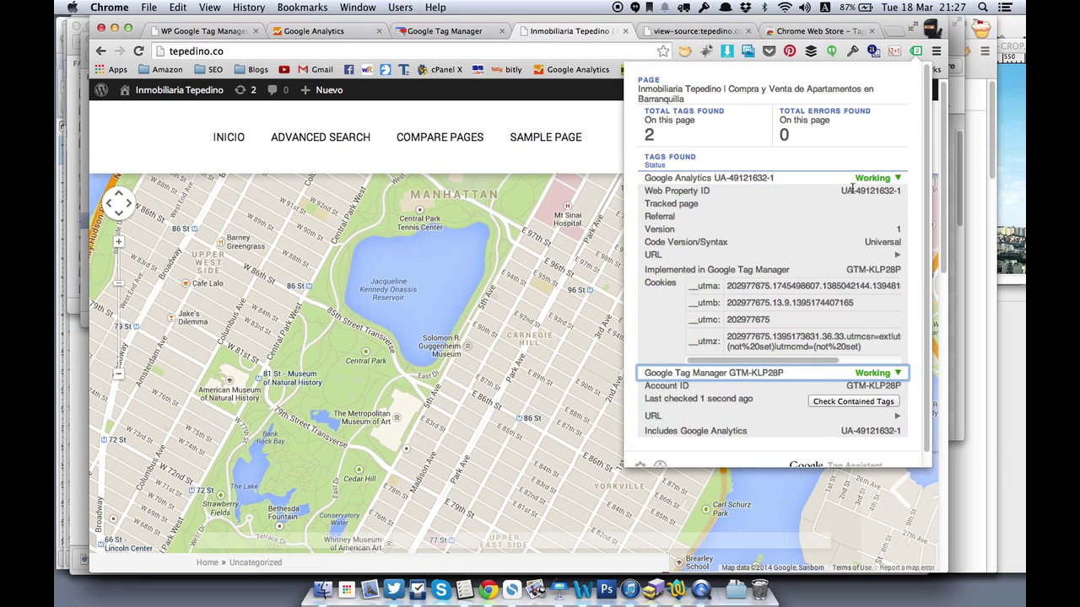
pyautogui.tripleClick(885, 181)
pyautogui.click(885, 180)
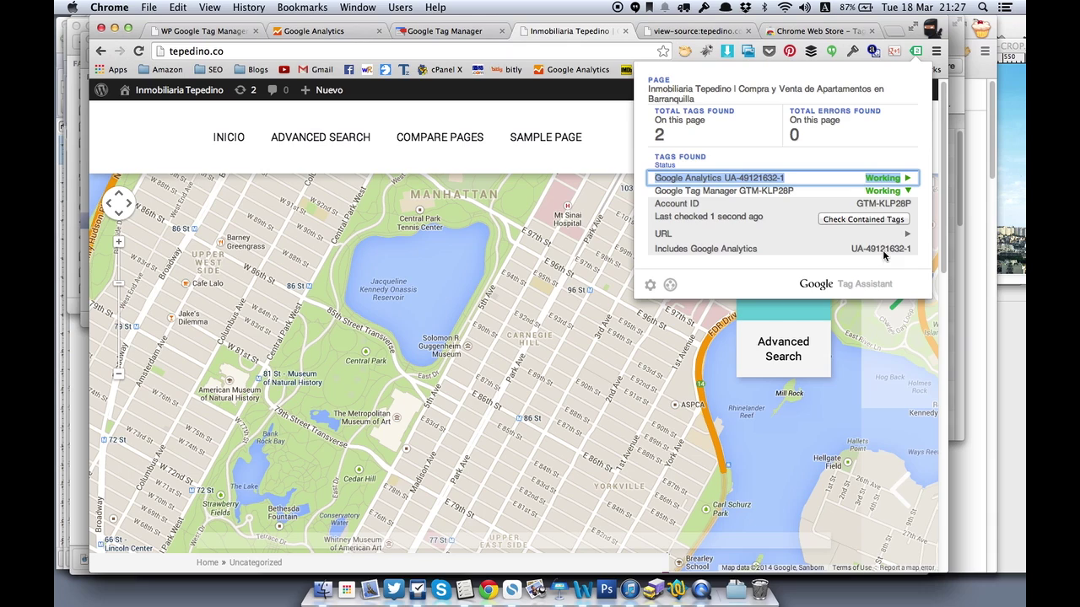
pyautogui.tripleClick(909, 190)
pyautogui.click(909, 189)
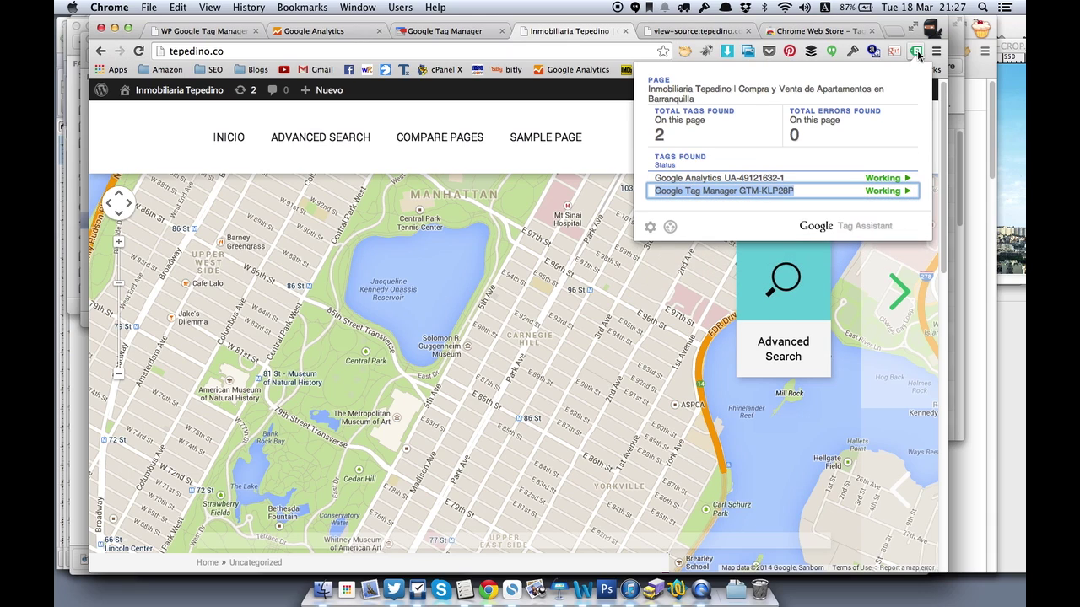
pyautogui.click(561, 114)
# Step: Set the Analytics report date range to Mar 18, 2014 and open the Real-Time Overview
pyautogui.click(314, 31)
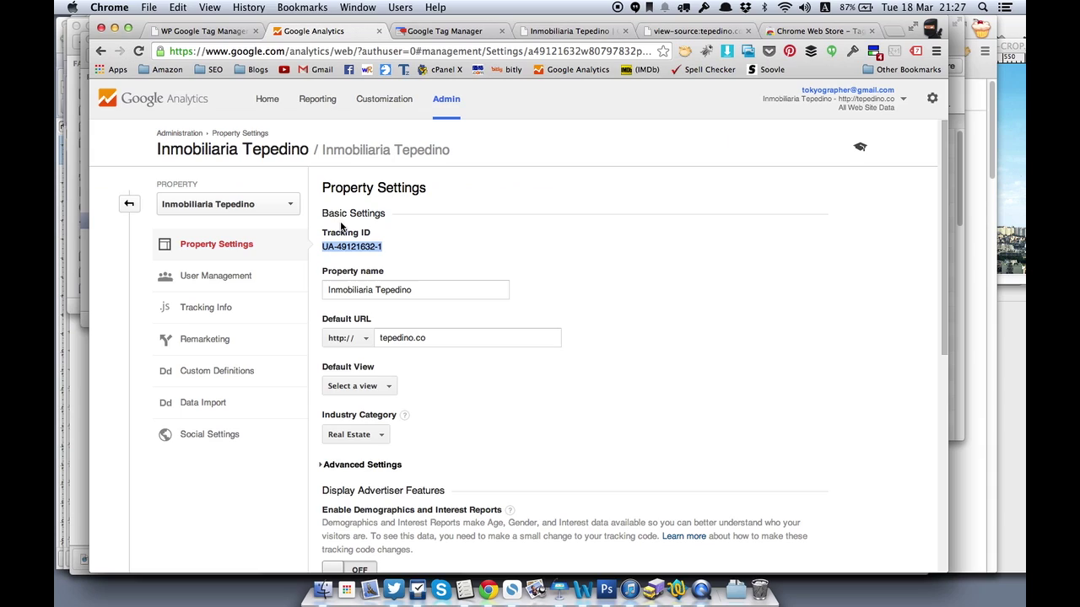
pyautogui.click(312, 100)
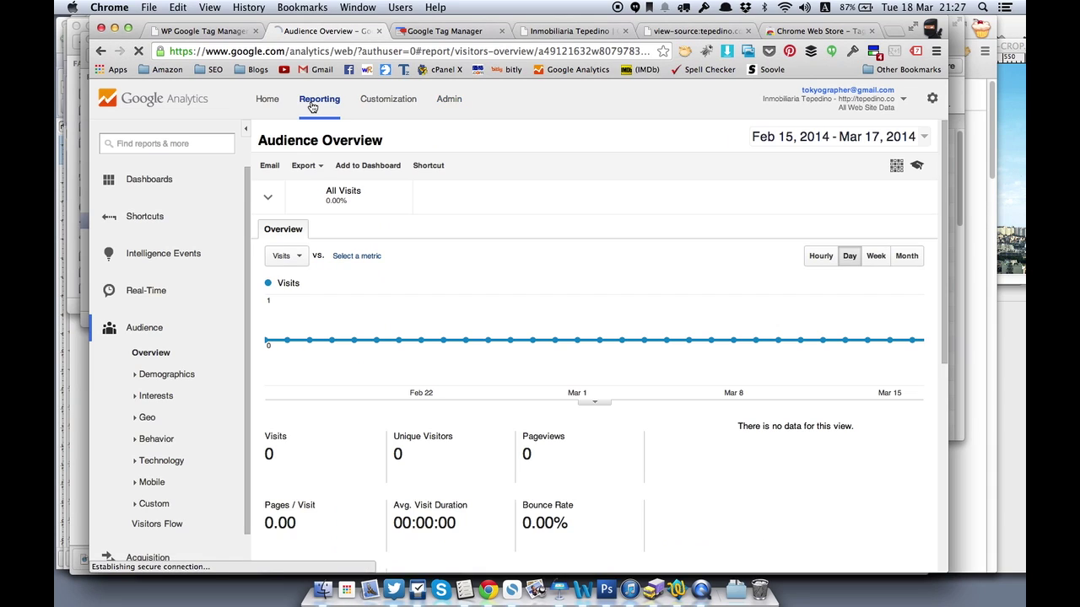
pyautogui.click(179, 295)
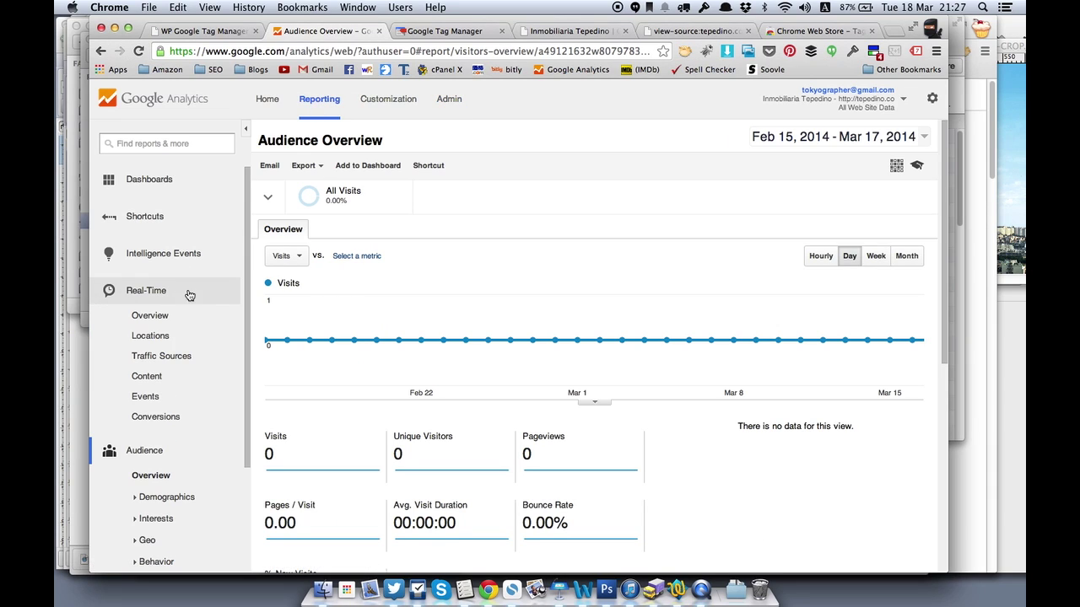
pyautogui.click(911, 135)
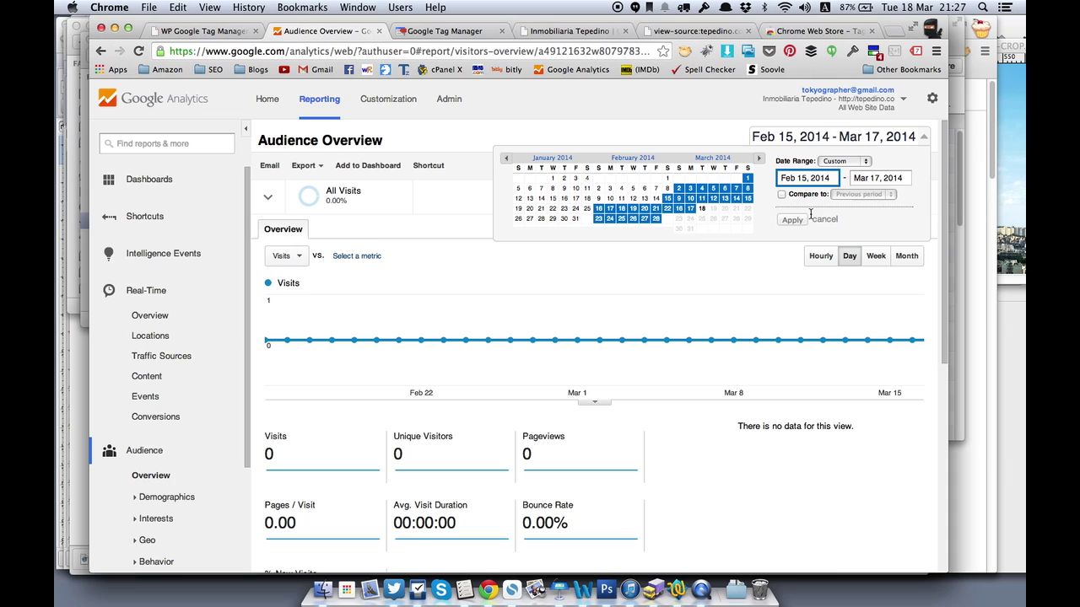
pyautogui.click(705, 211)
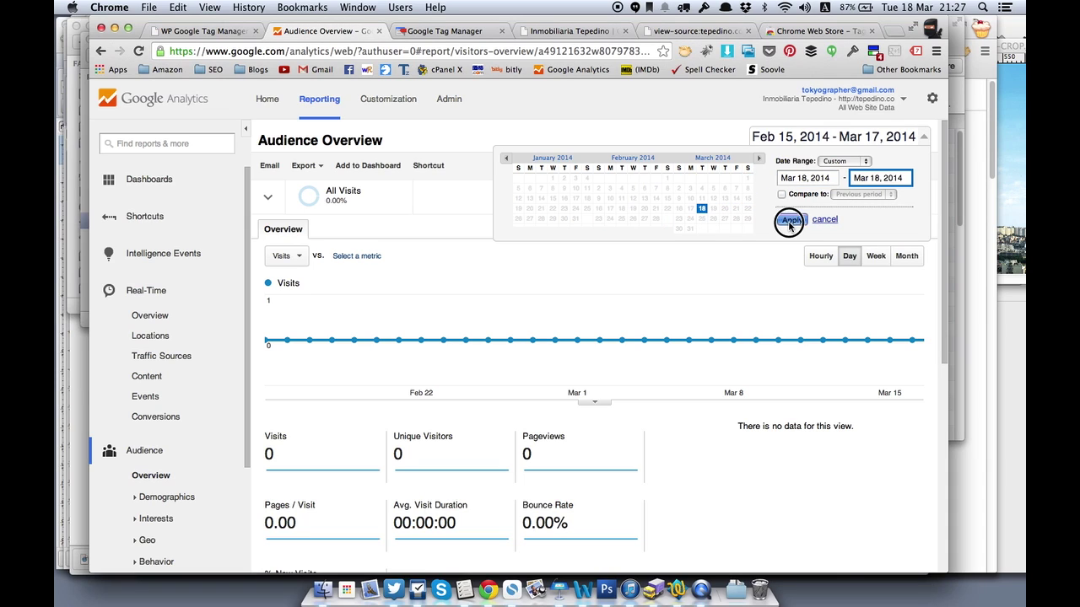
pyautogui.click(791, 220)
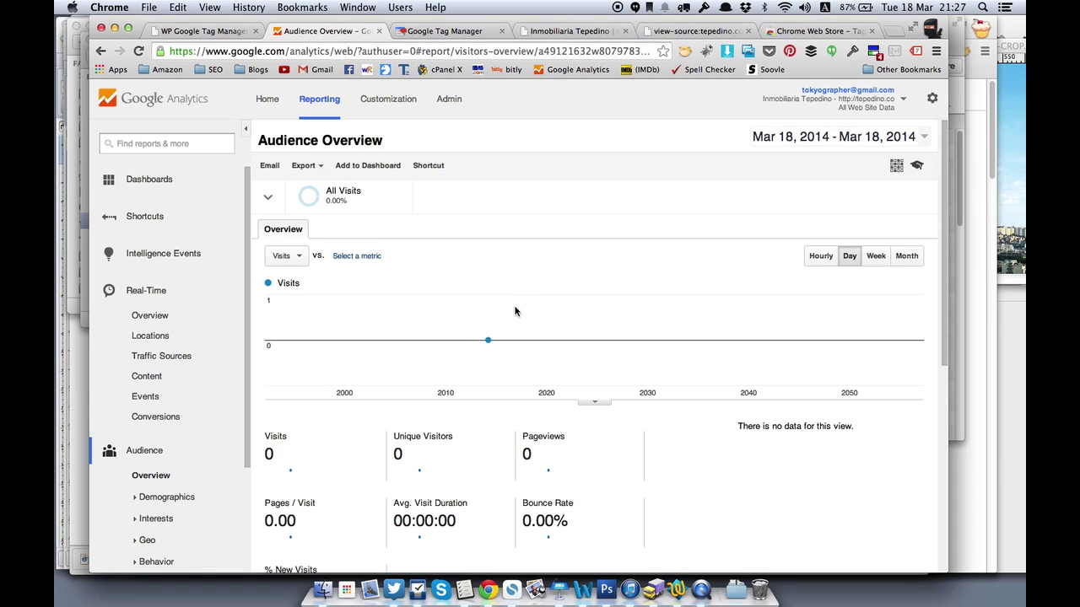
pyautogui.click(154, 313)
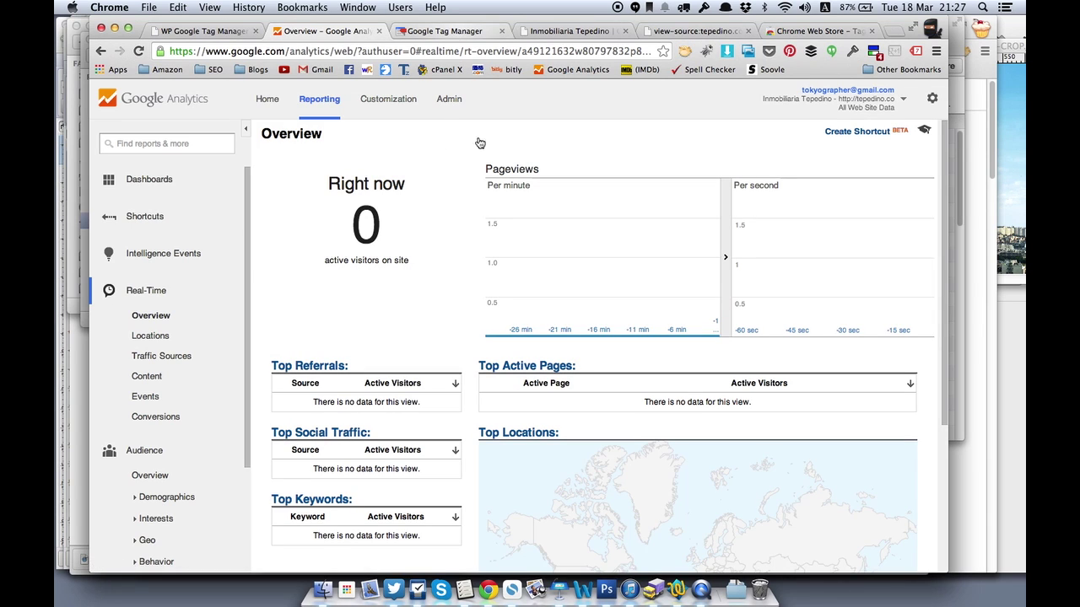
pyautogui.click(707, 590)
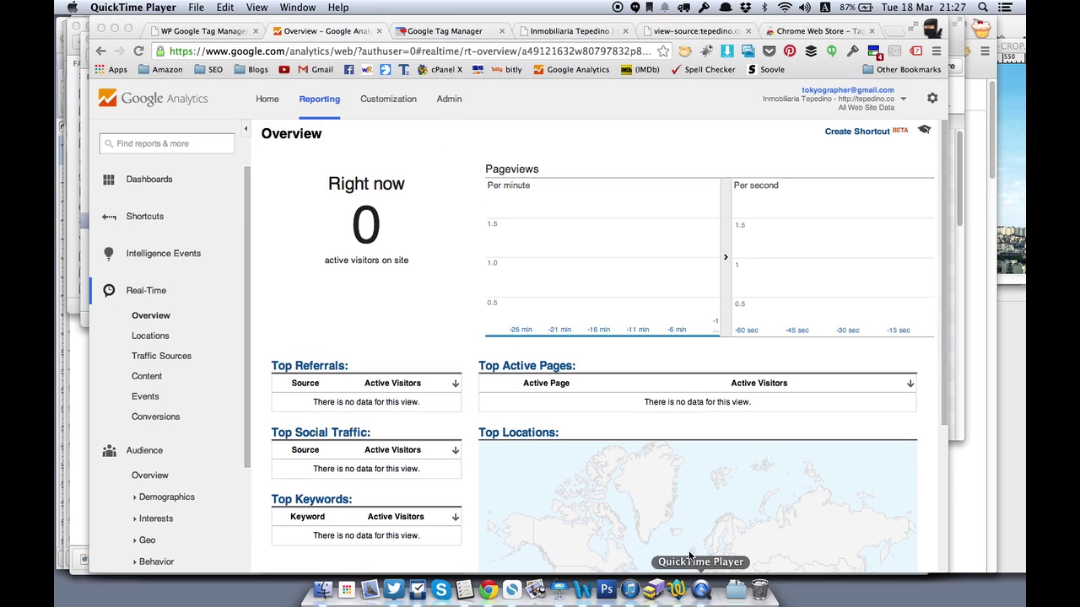